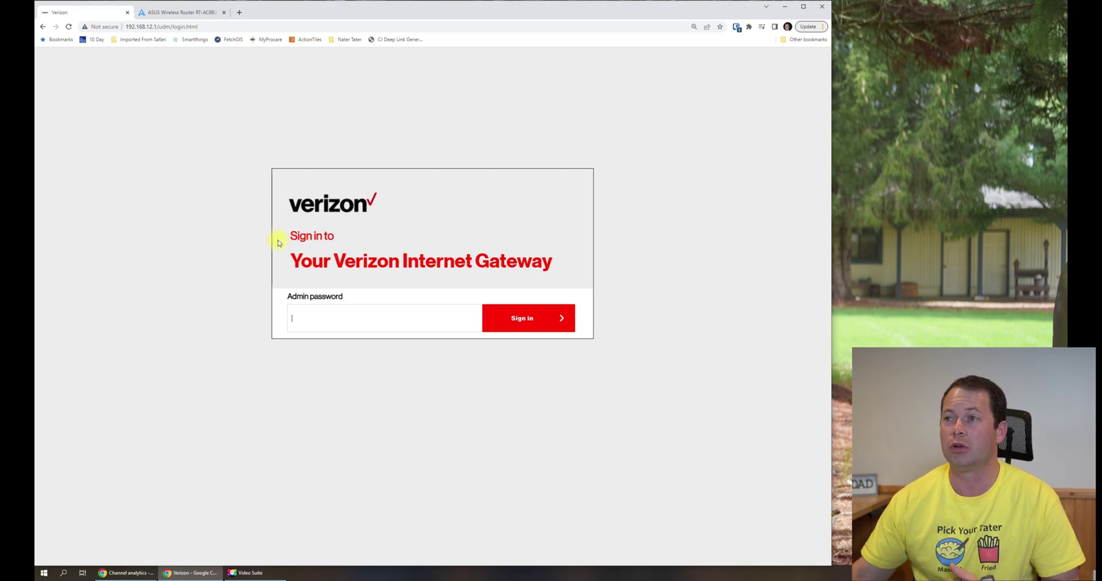
Highlight the gateway IP in the address bar, sign in with the admin password, and open Wi-Fi settings
click(131, 27)
drag(133, 26, 160, 27)
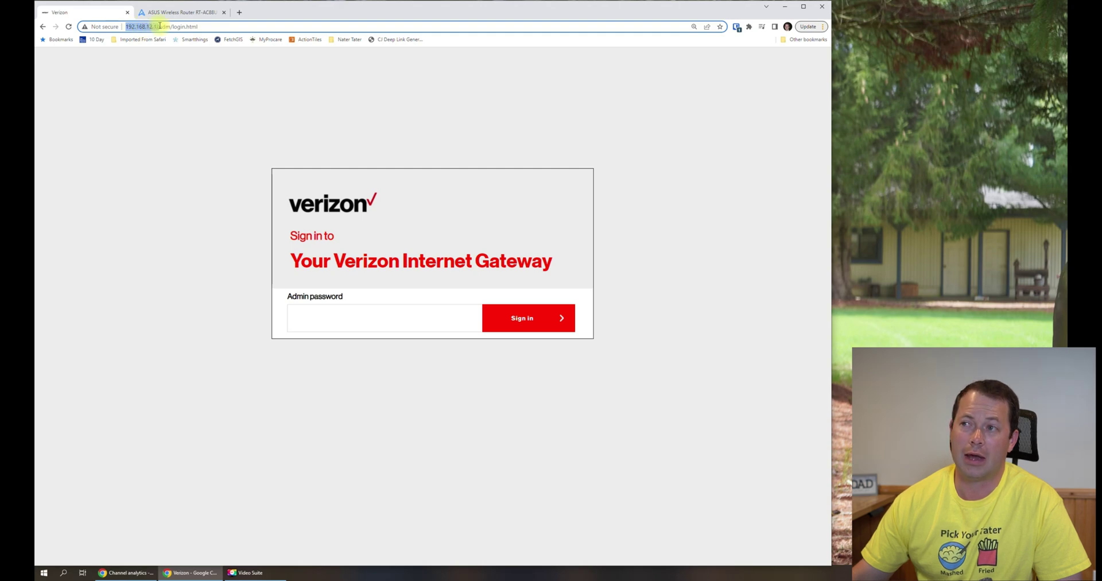
click(365, 308)
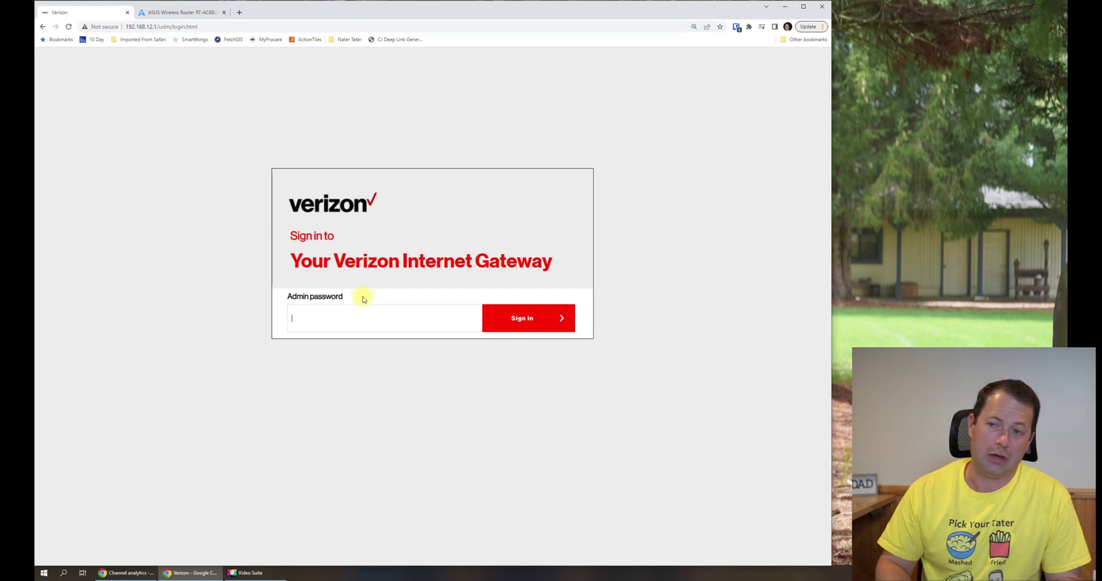
text(•••••)
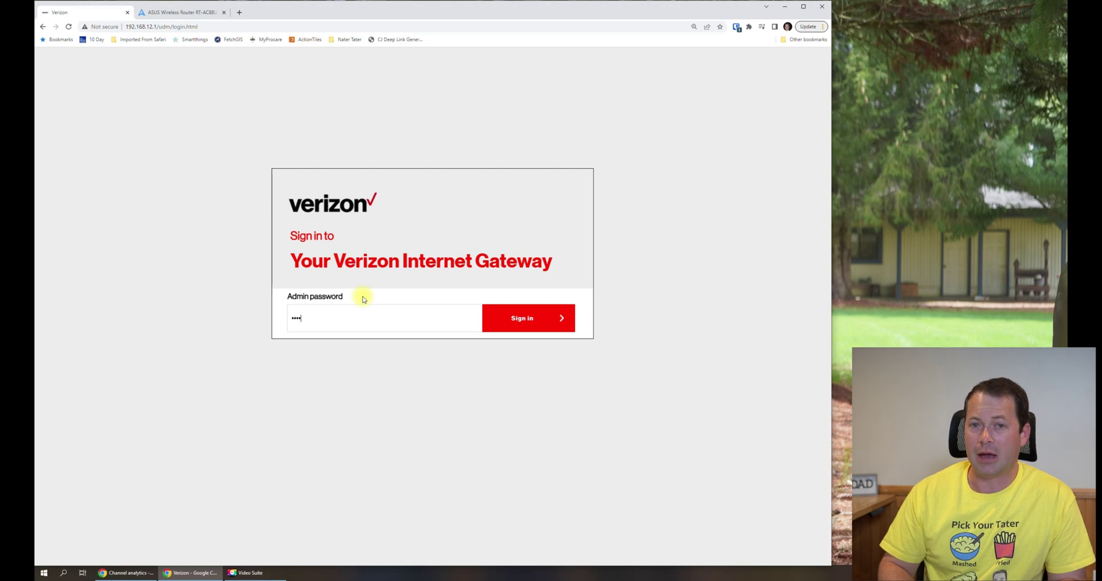
key(Return)
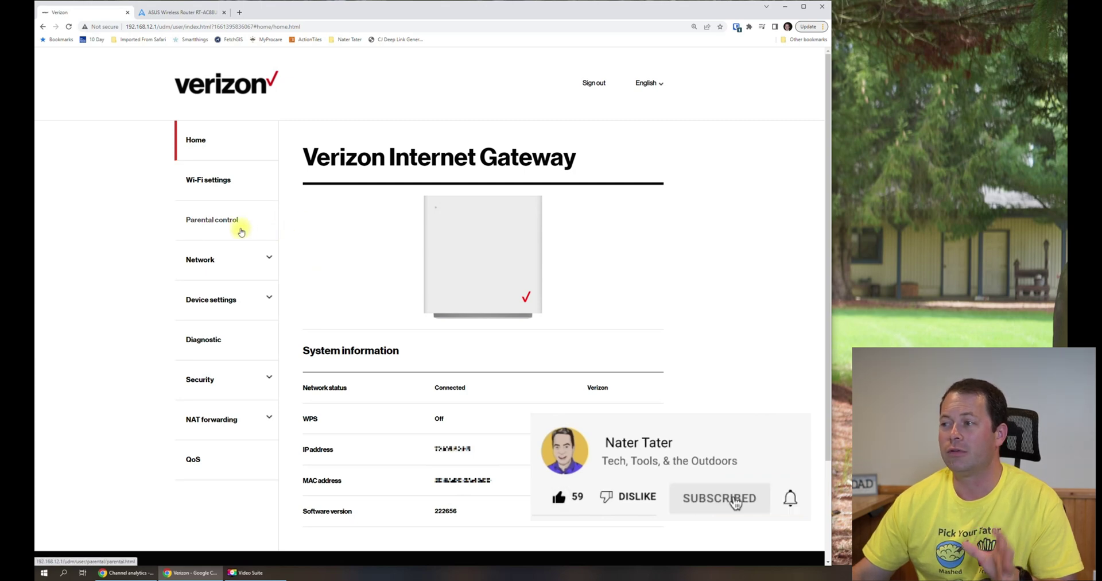
click(218, 183)
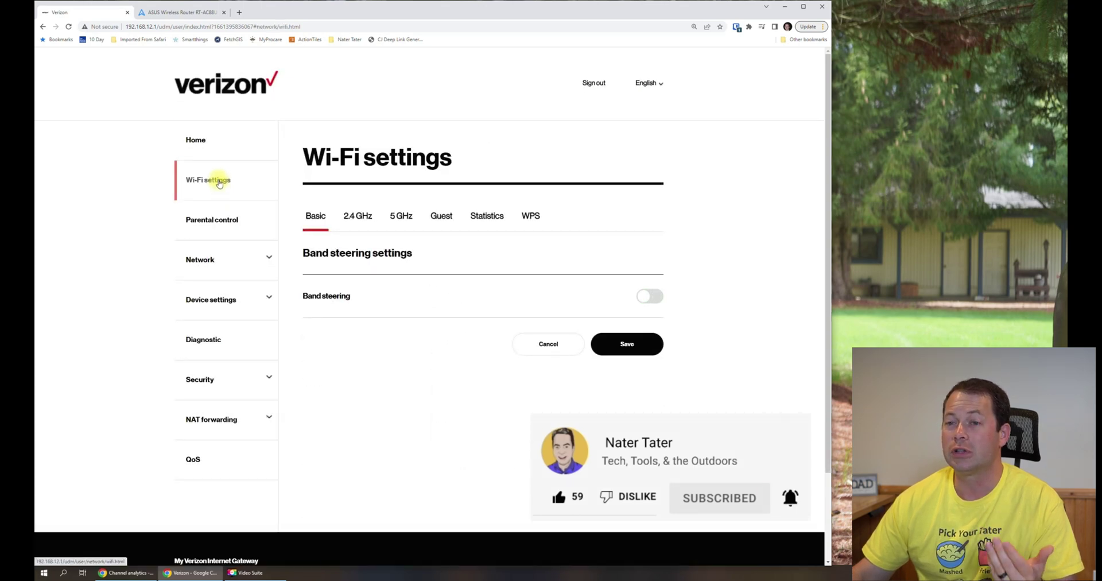
Review the 2.4 GHz and 5 GHz Wi-Fi settings, highlighting the 5 GHz network name
click(363, 219)
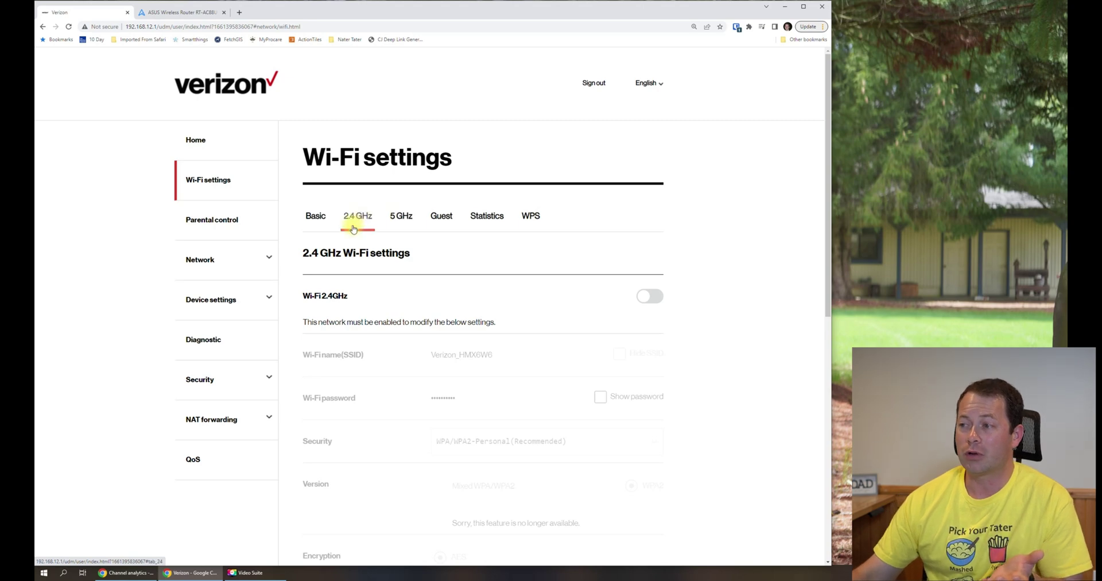
click(402, 217)
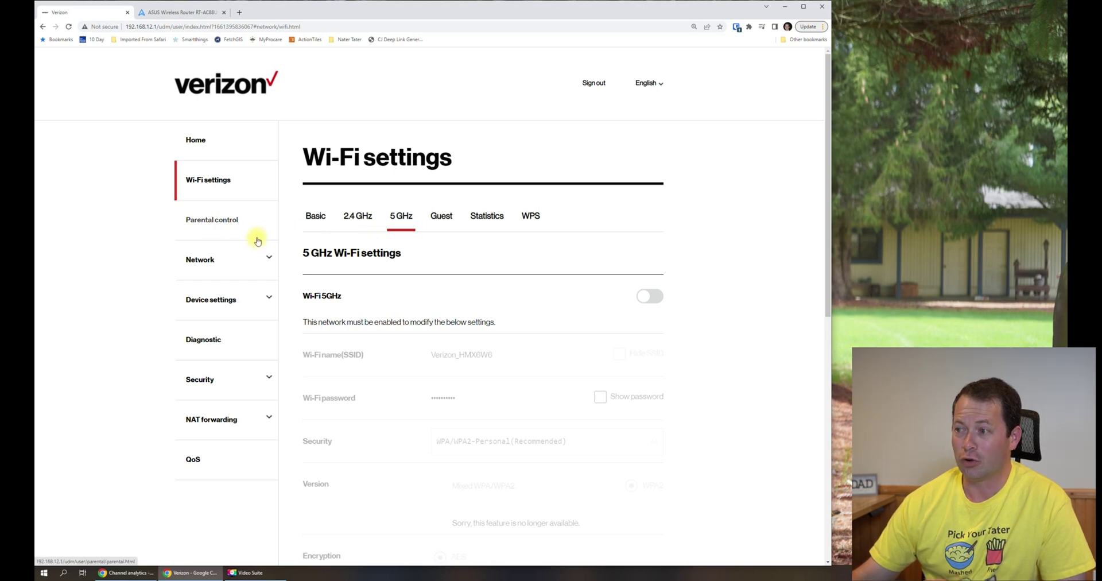
drag(436, 354, 508, 353)
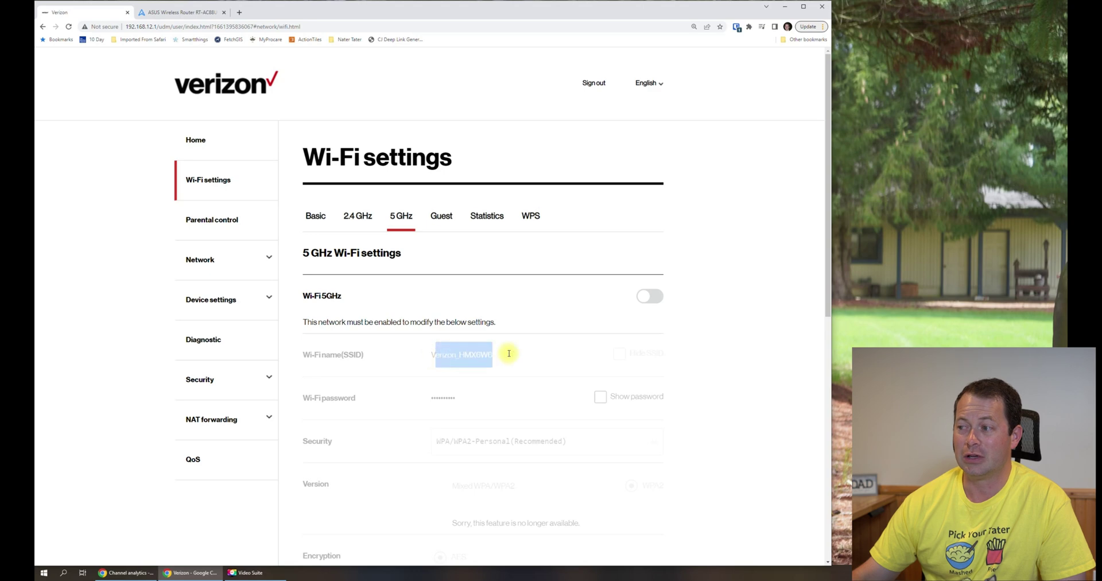
click(372, 354)
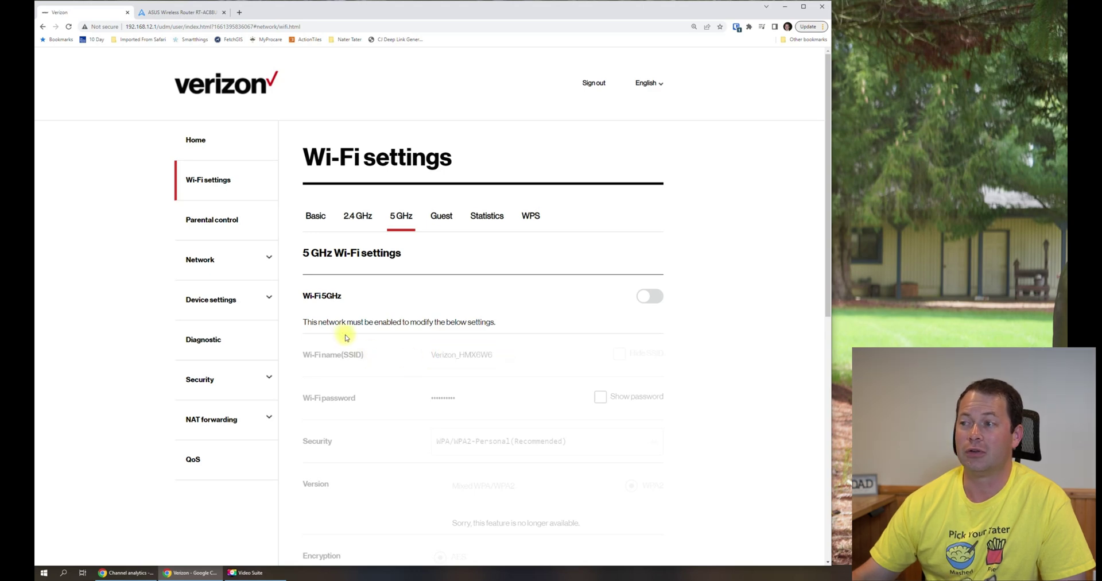
click(213, 262)
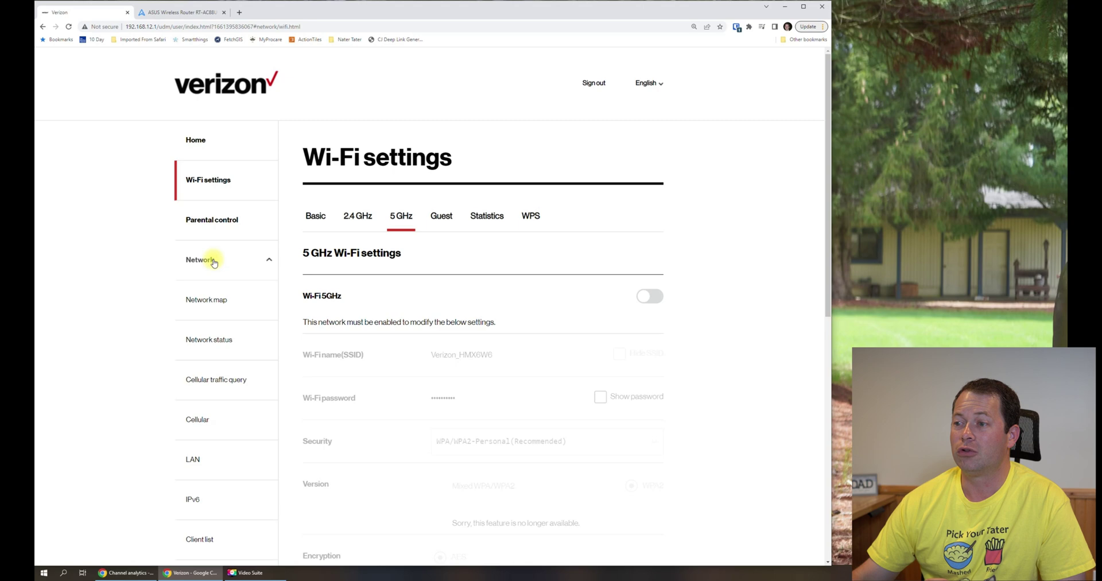
Check the network map showing one Ethernet device, then go to LAN settings
click(215, 305)
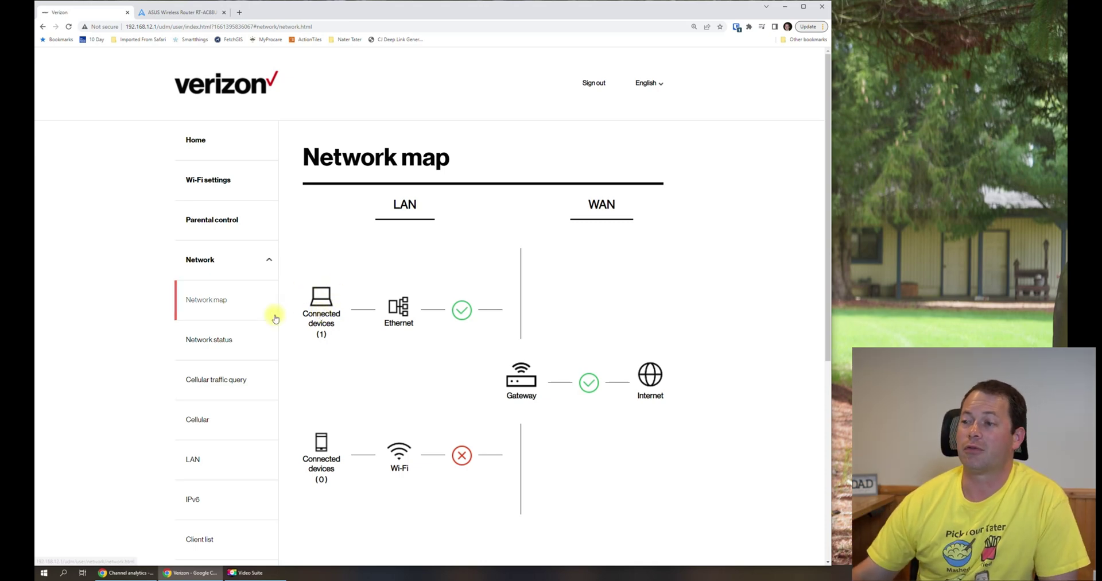
click(208, 460)
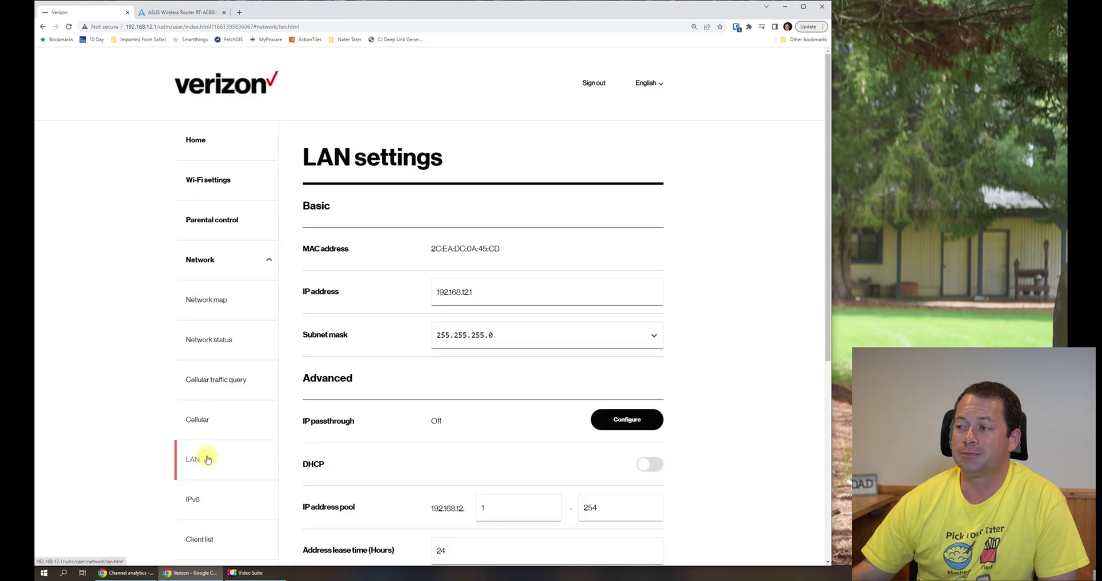
Review the LAN settings, highlighting gateway IP 192.168.12.1 and confirming IP passthrough and DHCP are off
scroll(374, 359, down, 2)
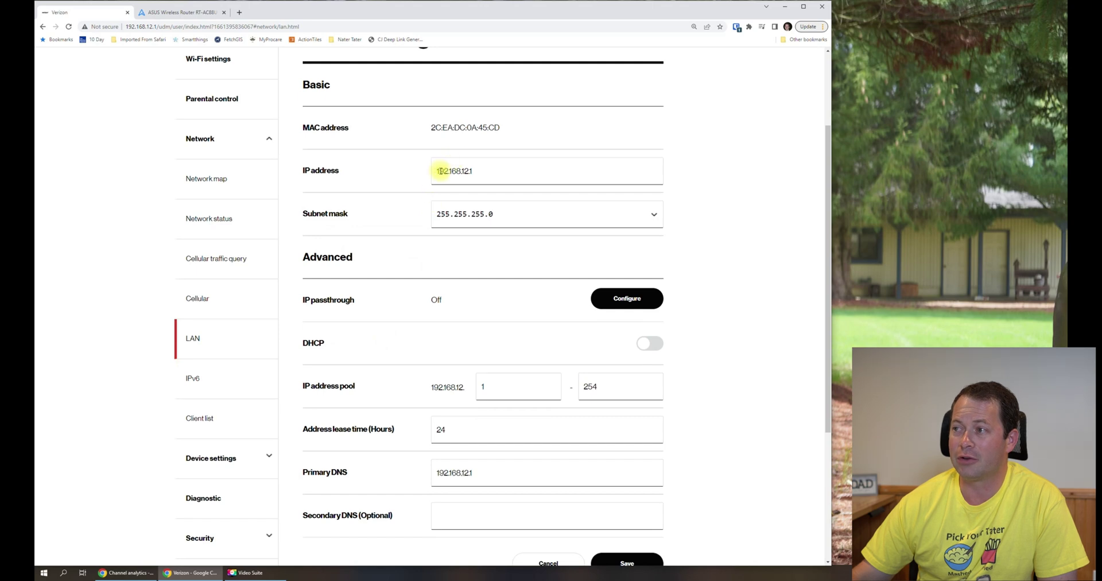
drag(438, 171, 499, 169)
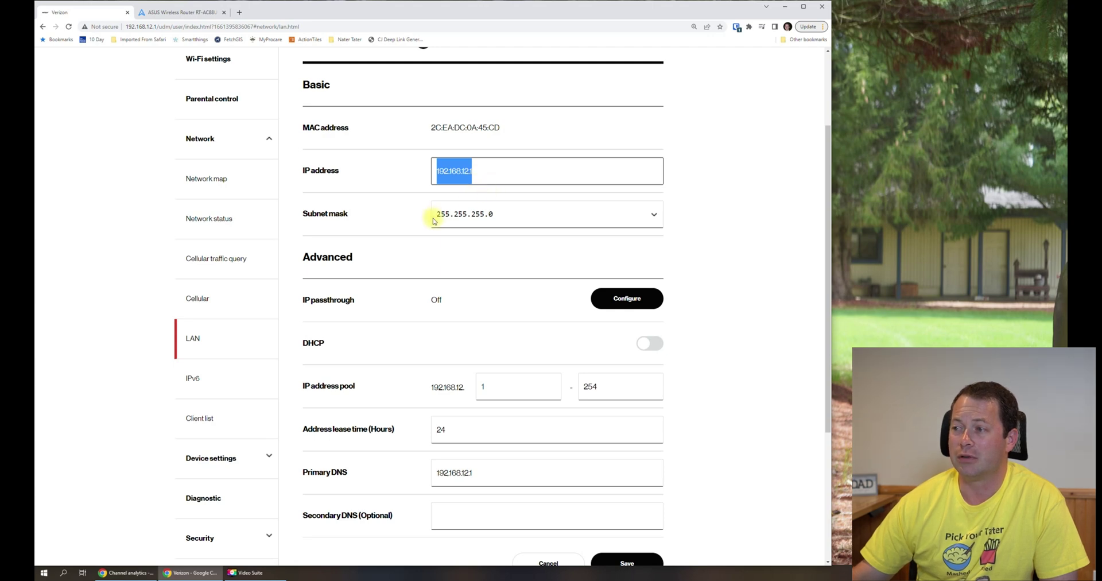
scroll(384, 276, down, 1)
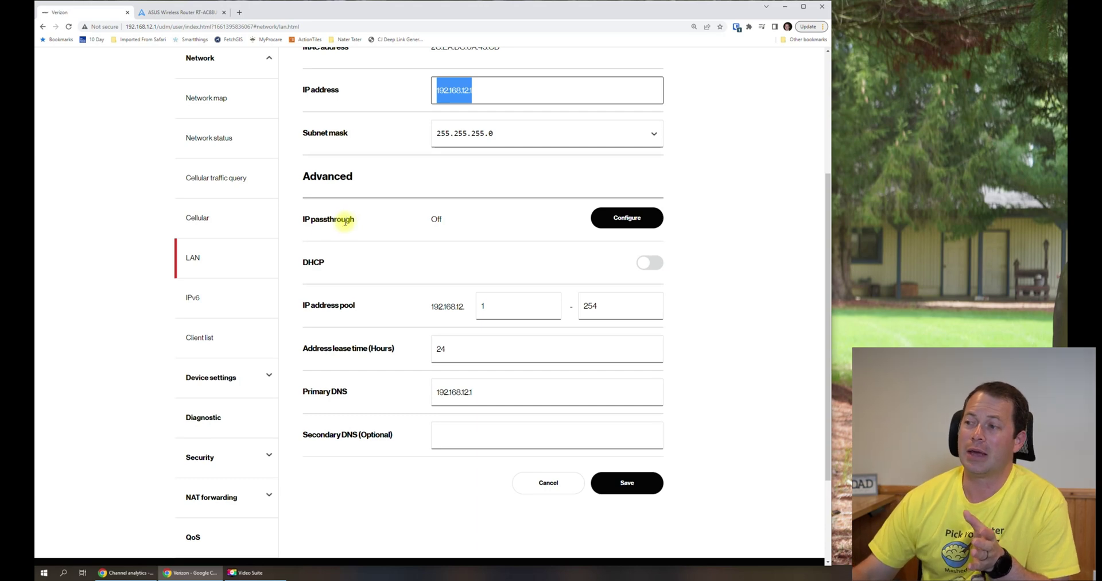
click(305, 218)
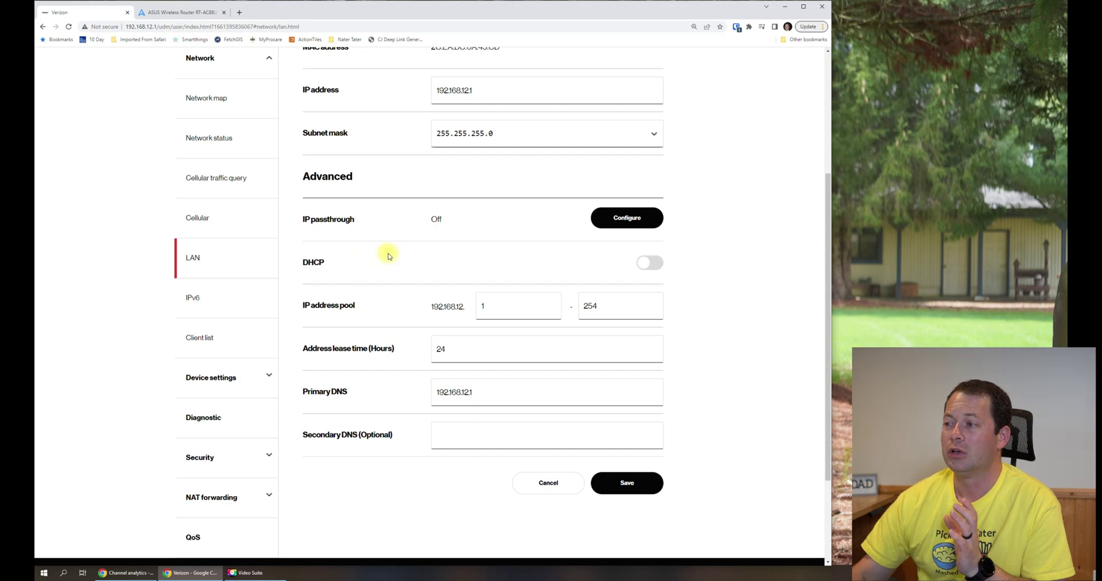
double_click(435, 219)
click(435, 219)
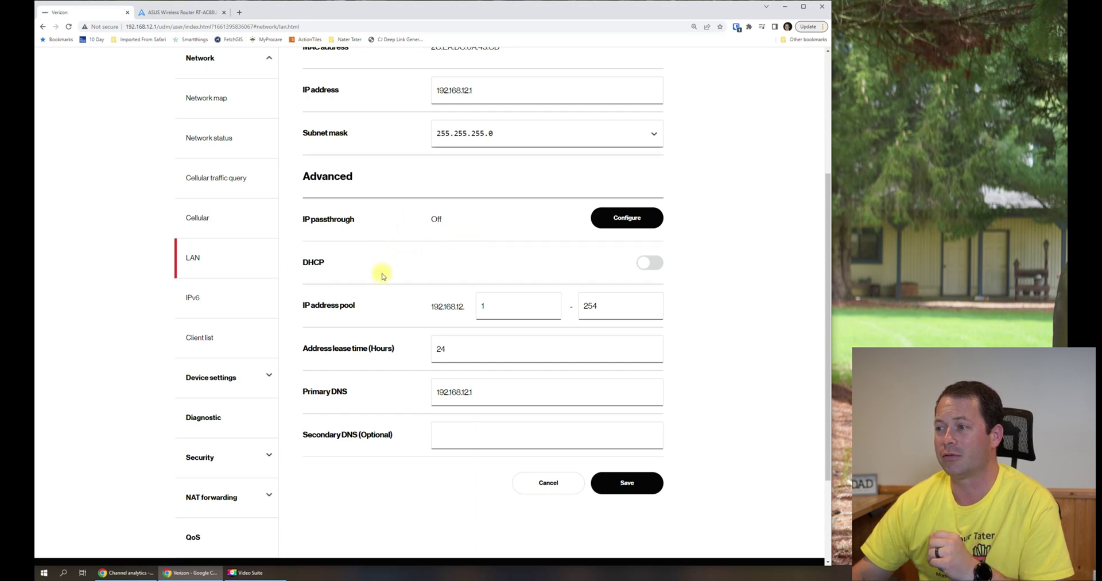
double_click(306, 262)
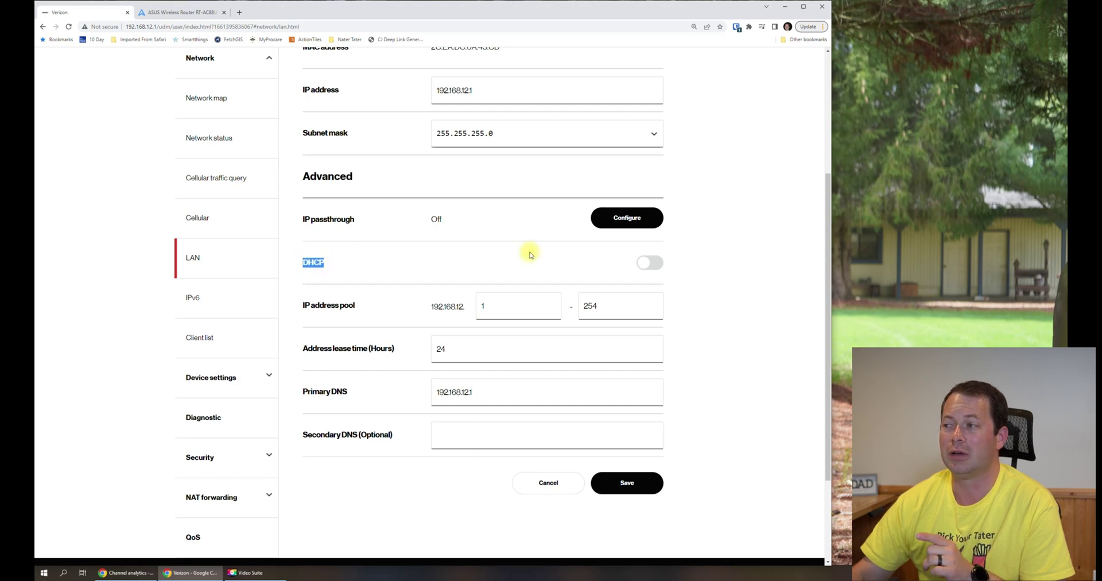
click(619, 265)
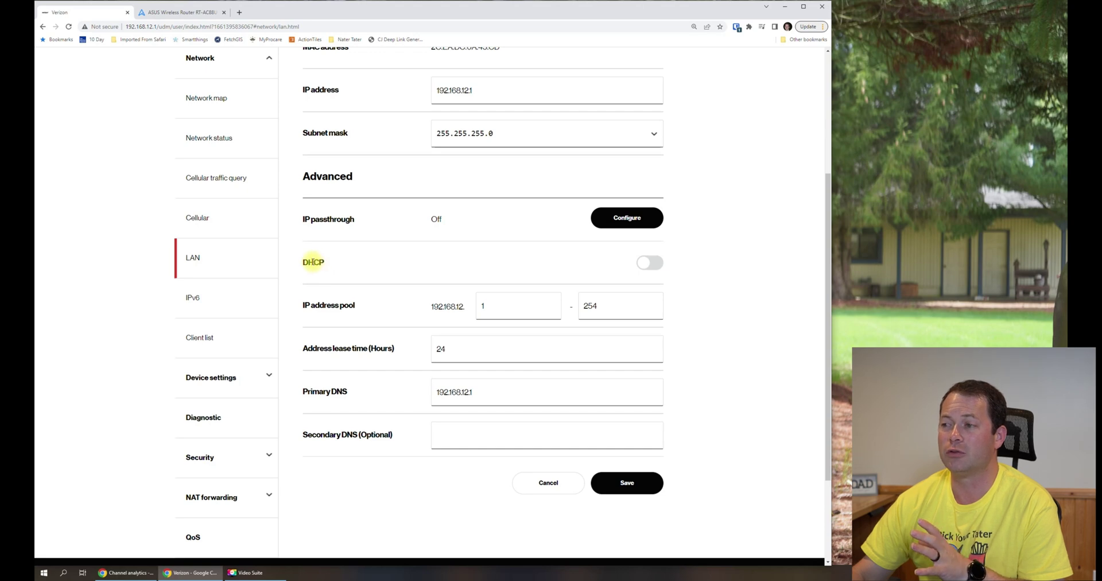
drag(305, 262, 334, 262)
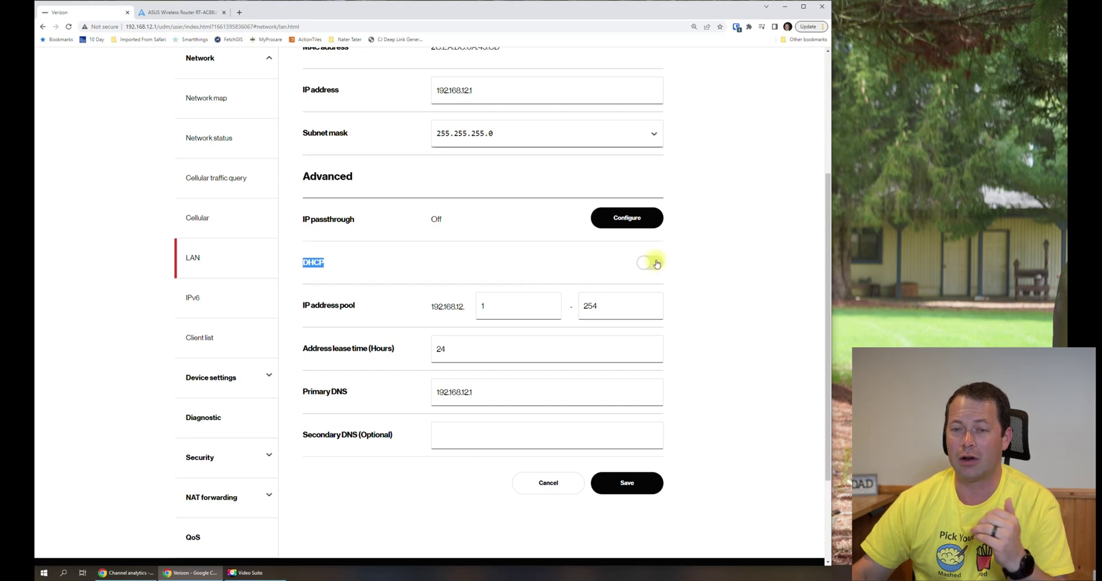
click(611, 262)
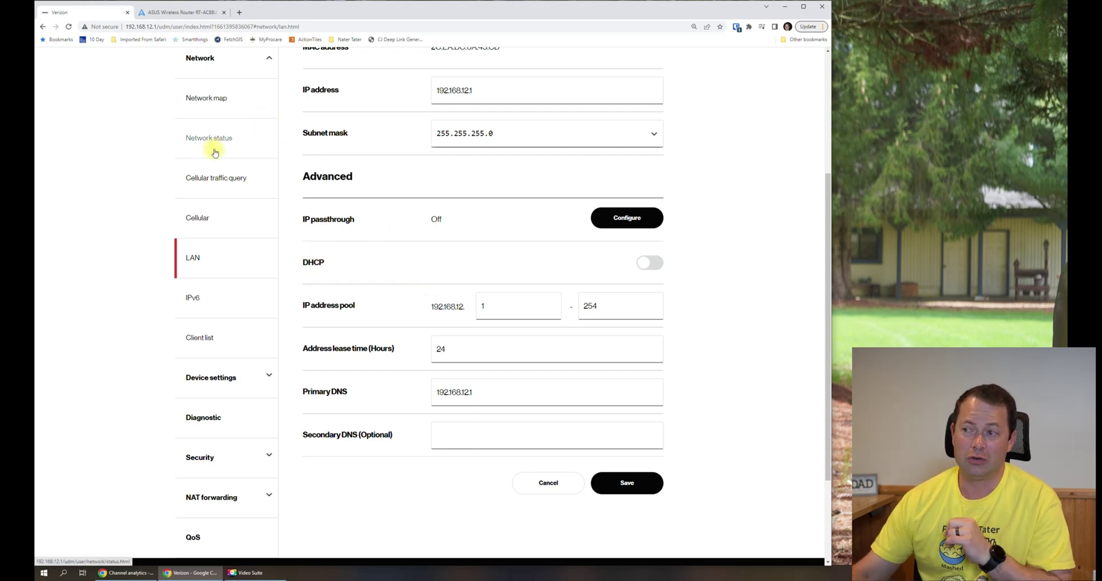
click(164, 11)
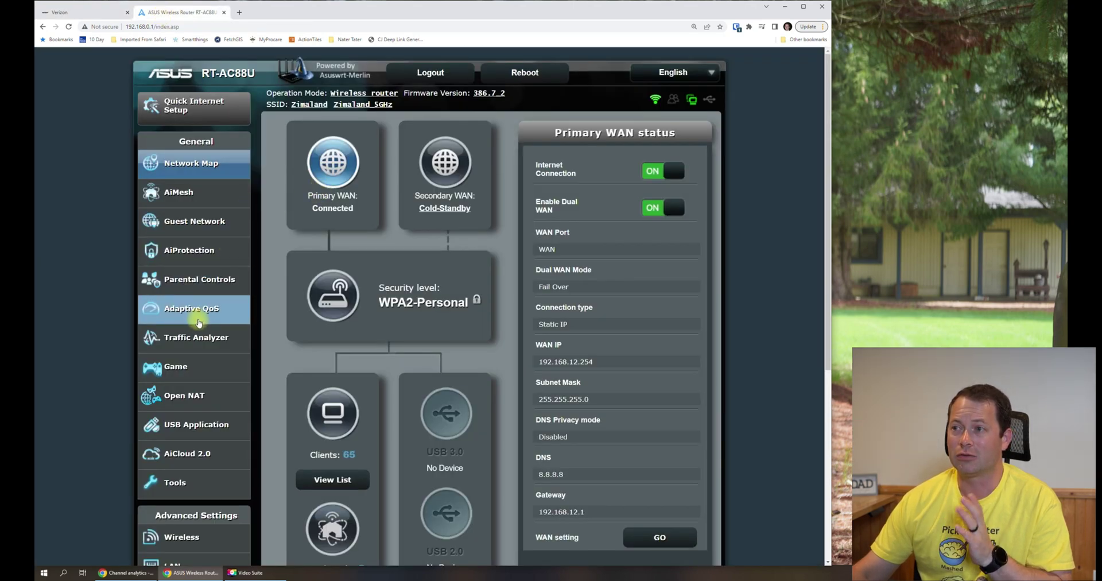
scroll(198, 315, down, 2)
scroll(198, 313, up, 2)
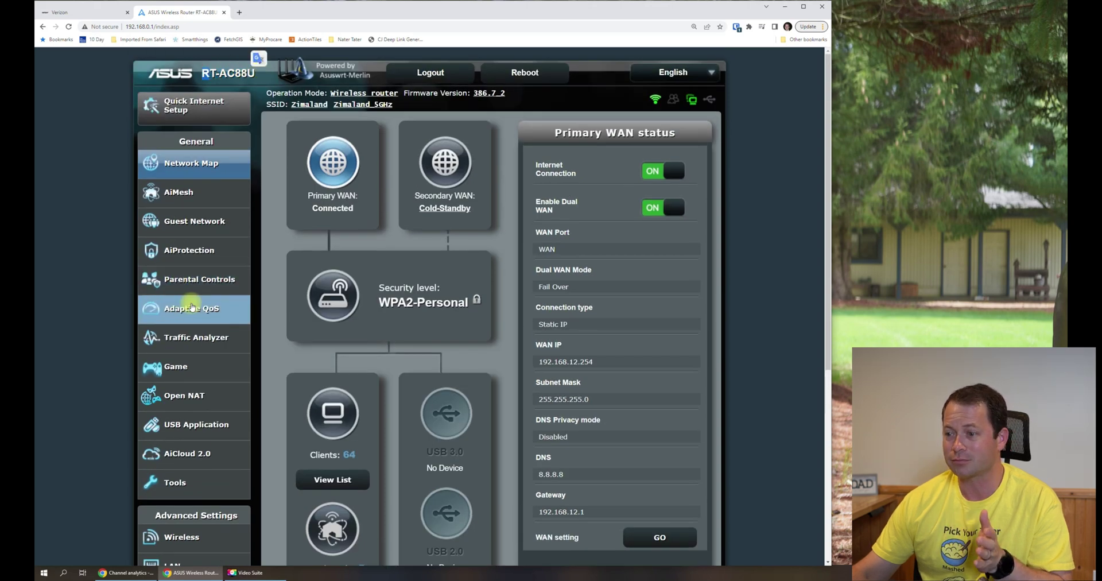
scroll(191, 307, down, 2)
click(189, 474)
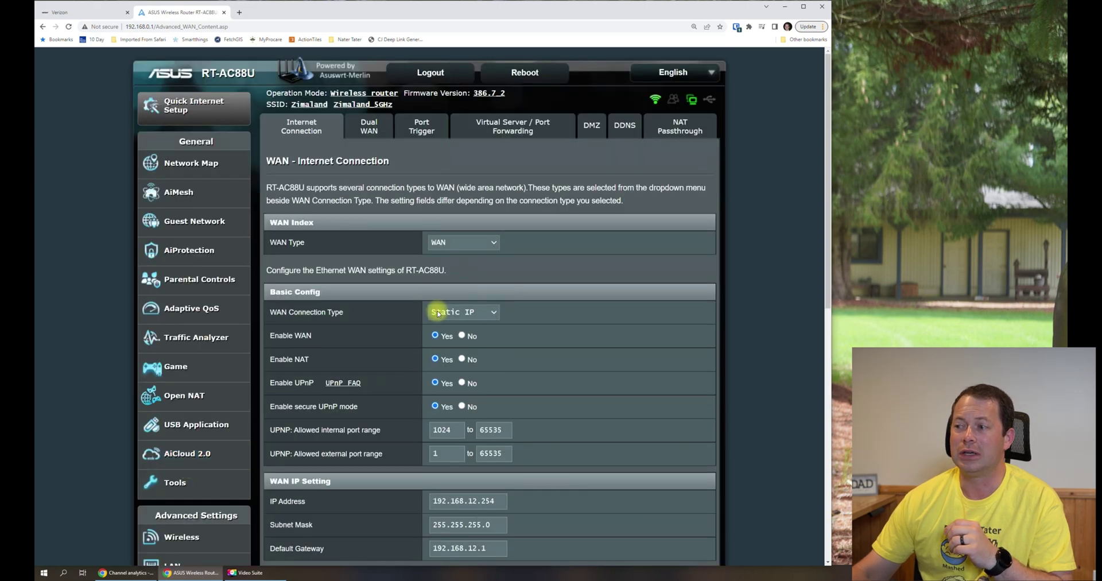
click(488, 313)
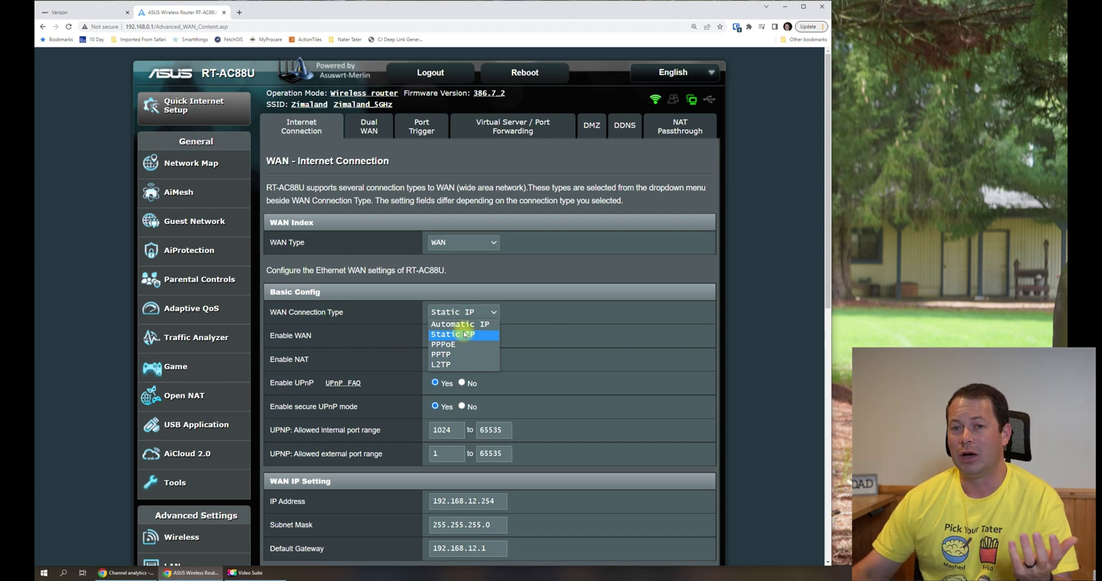
key(Up)
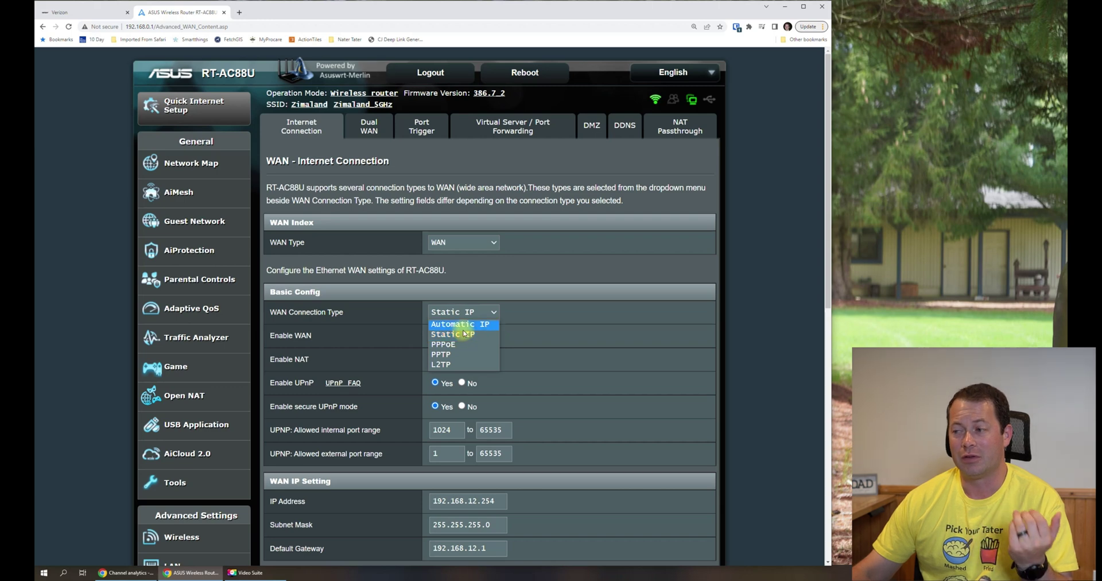
key(Down)
click(557, 325)
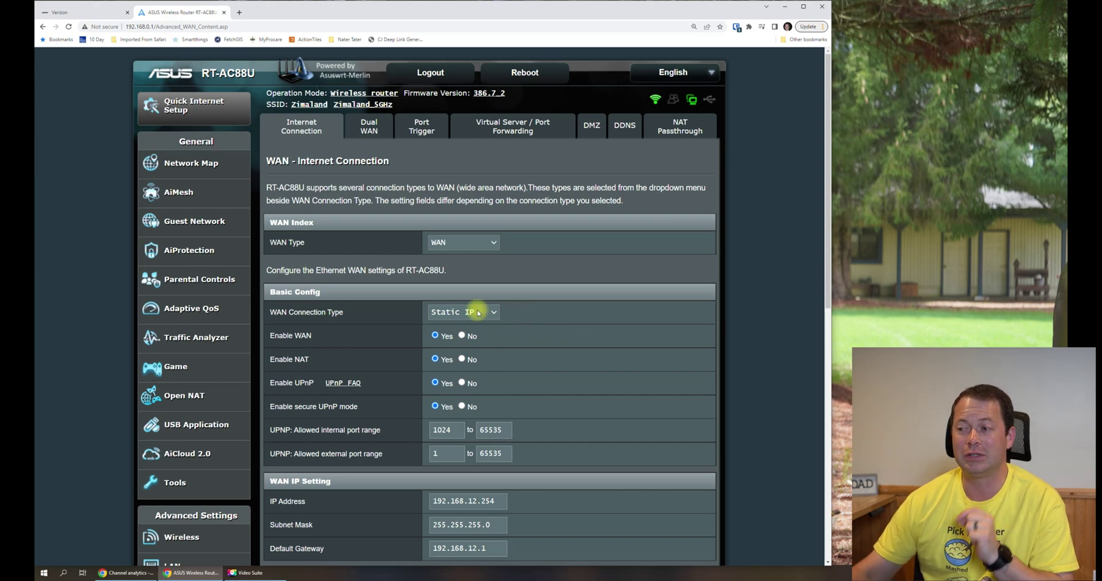
scroll(488, 321, down, 1)
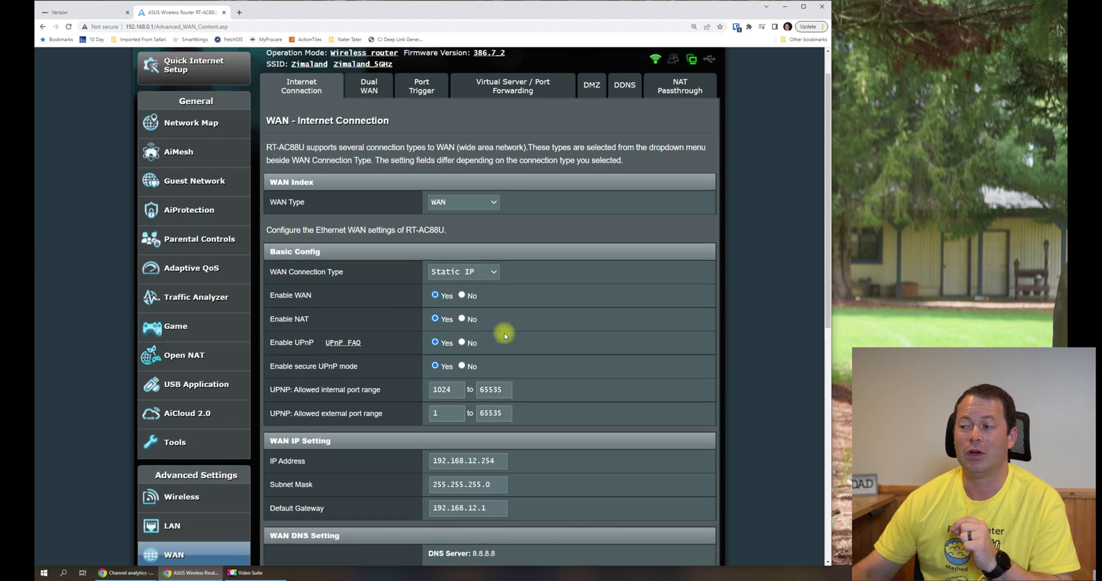
drag(438, 459, 498, 458)
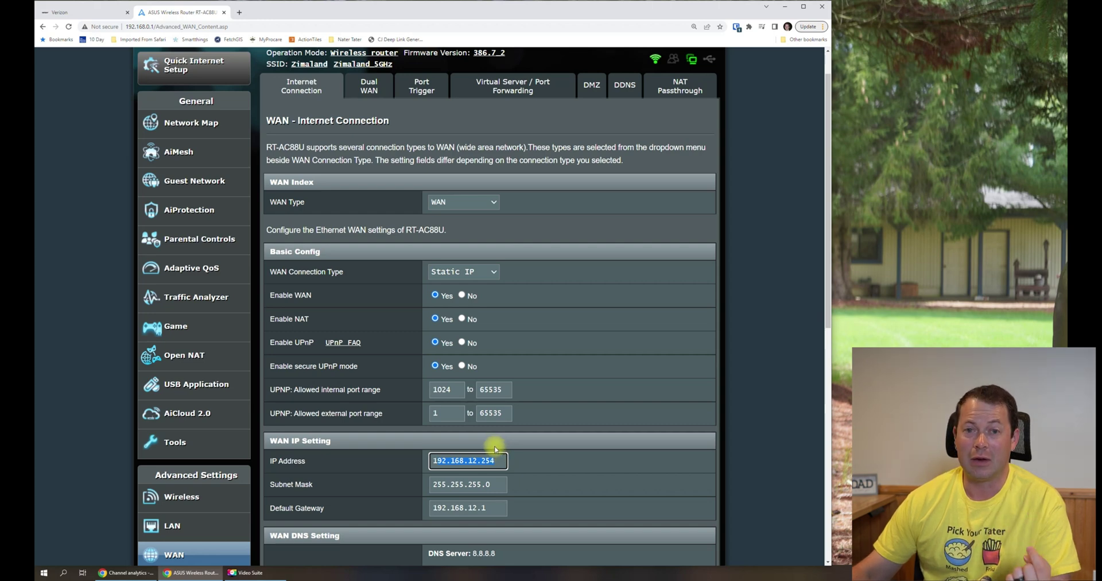
click(65, 11)
drag(485, 89, 423, 91)
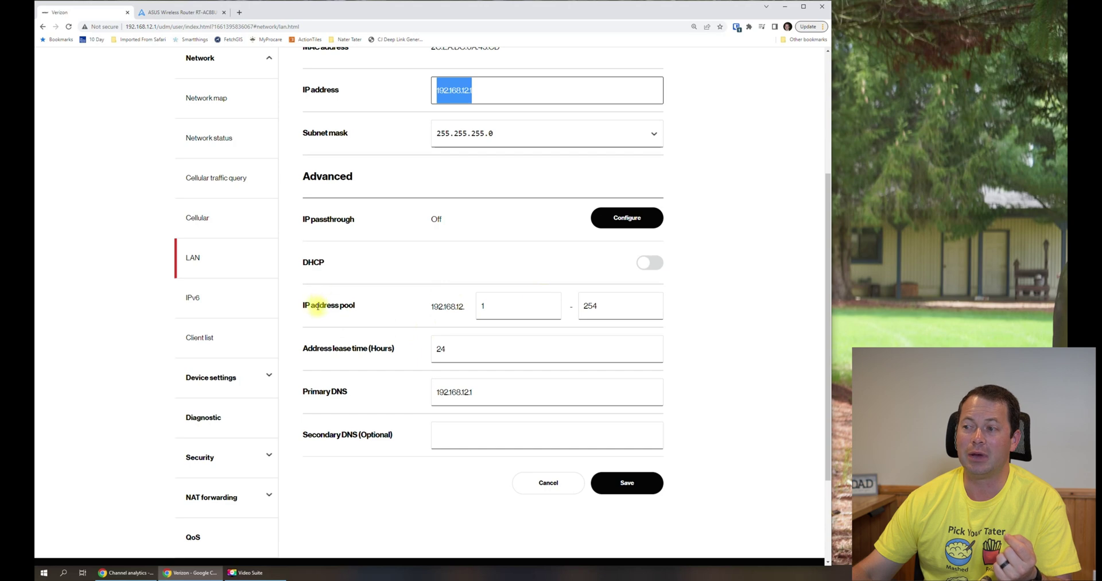
drag(319, 305, 450, 305)
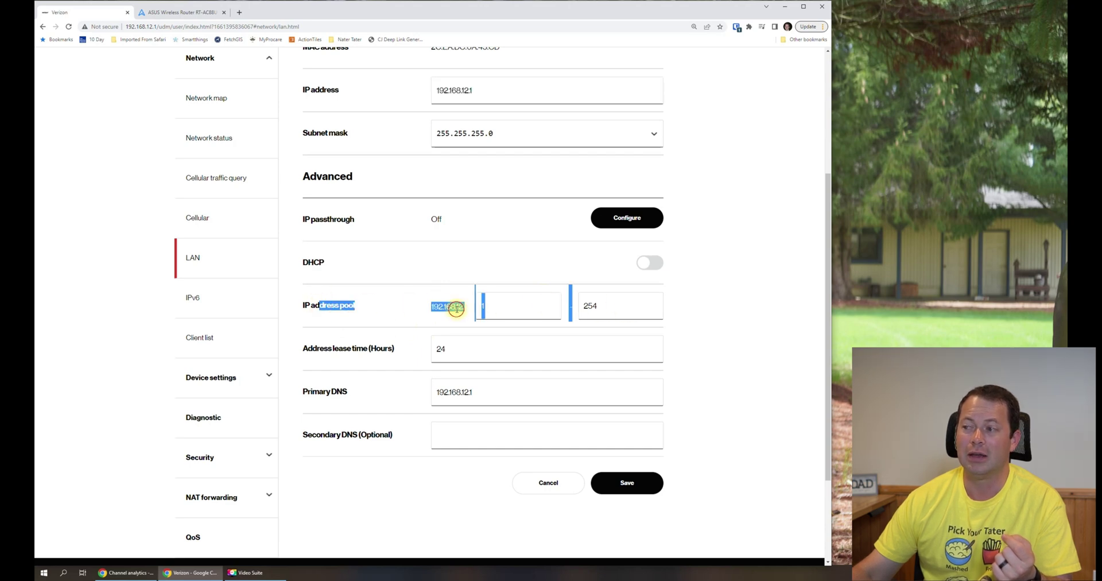
click(502, 302)
click(504, 304)
click(607, 305)
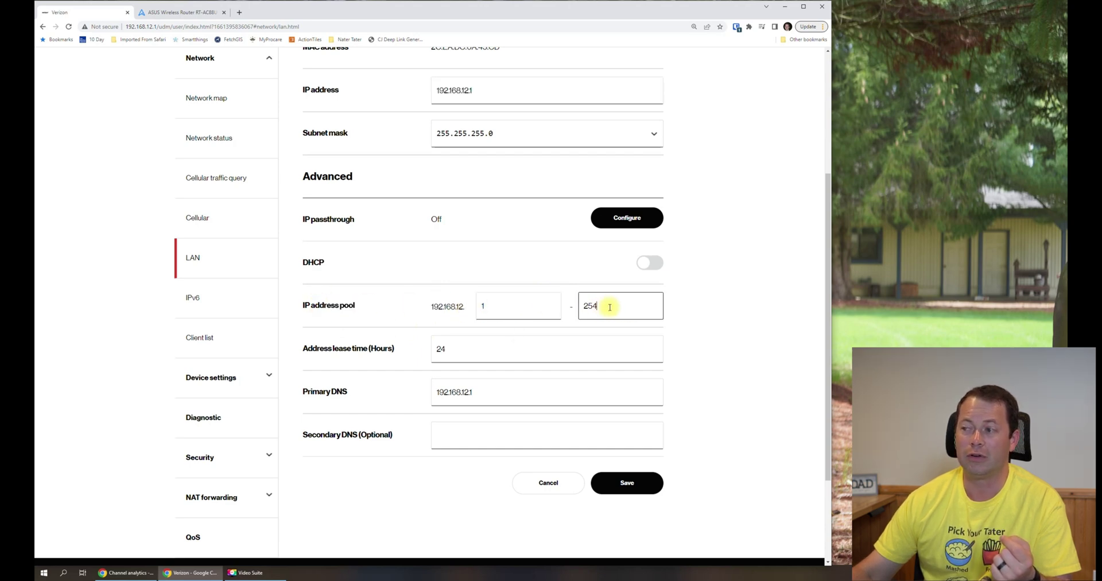
click(485, 306)
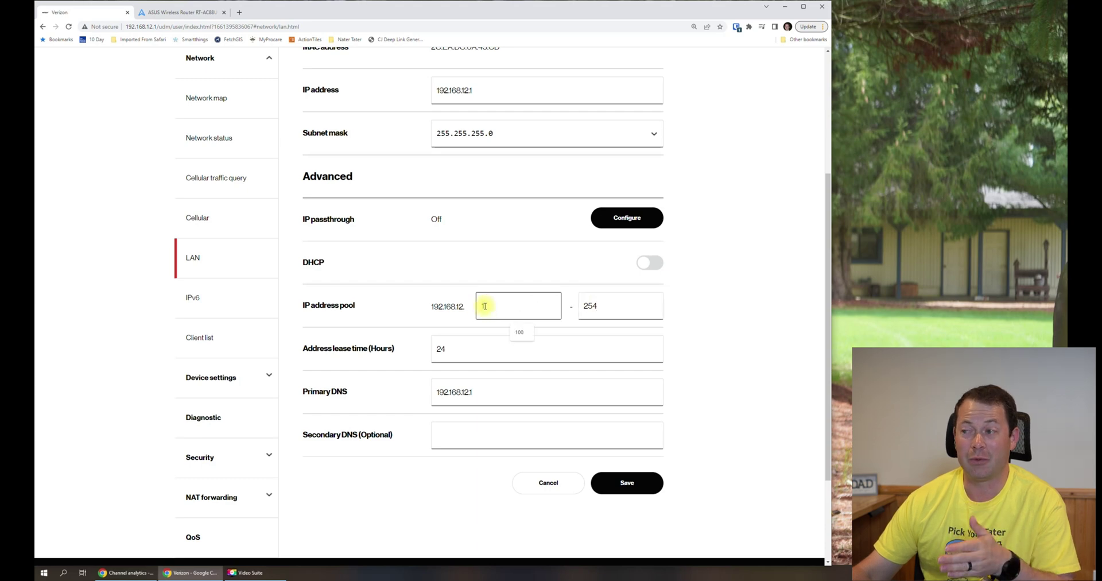
text(1)
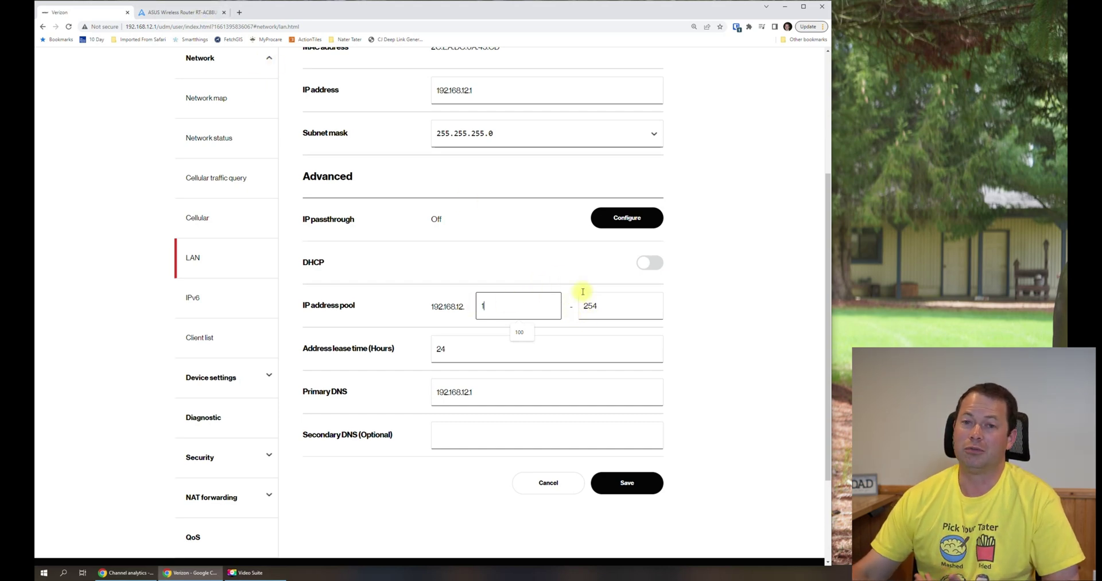
click(166, 10)
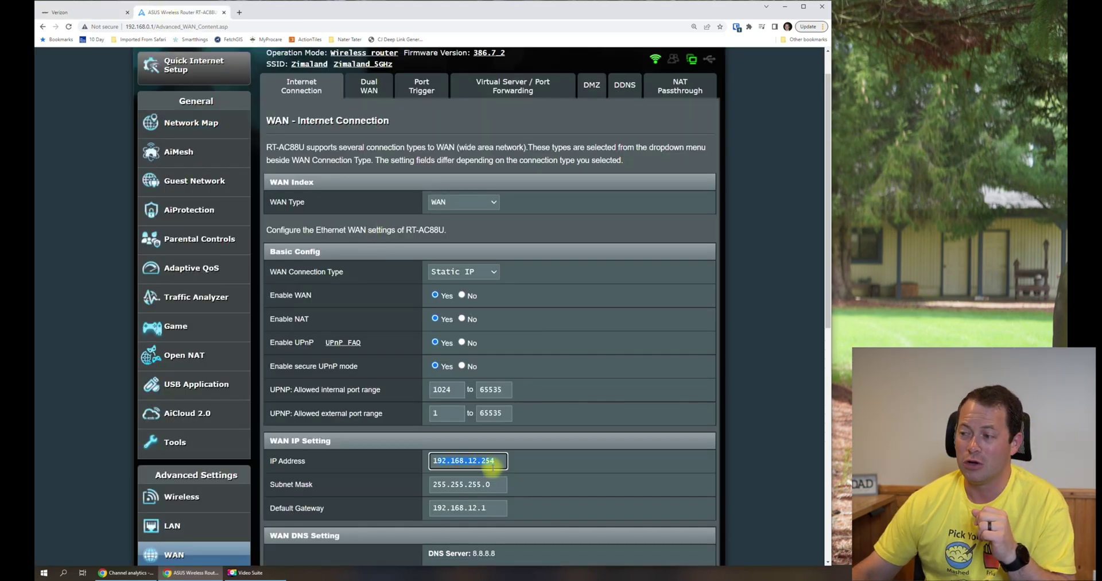
Highlight the ASUS static WAN IP 192.168.12.254, subnet 255.255.255.0 and gateway 192.168.12.1
click(493, 460)
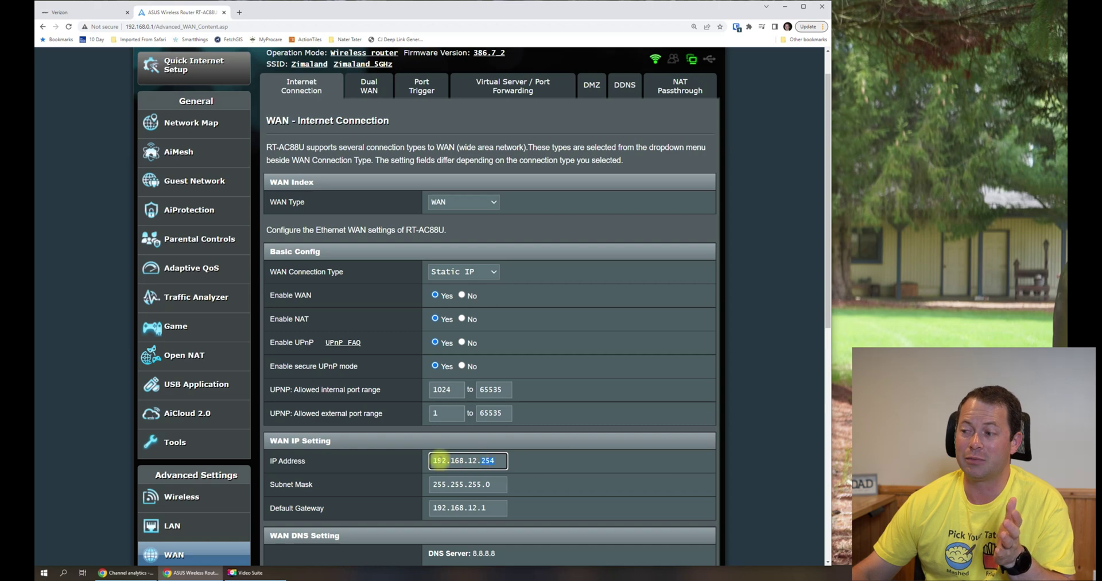
drag(436, 460, 527, 464)
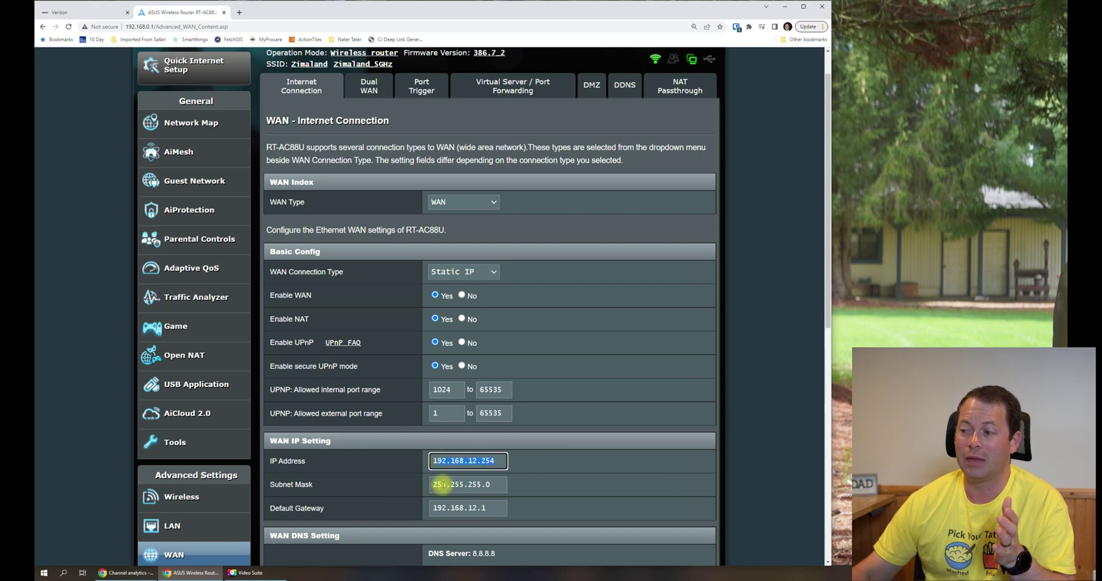
drag(435, 484, 497, 484)
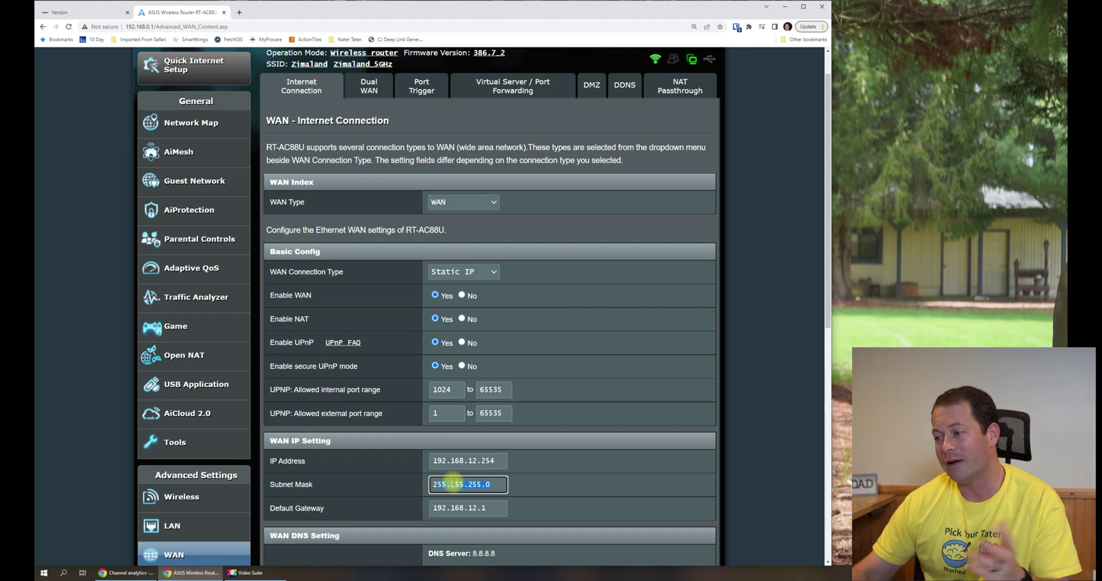
drag(442, 507, 502, 508)
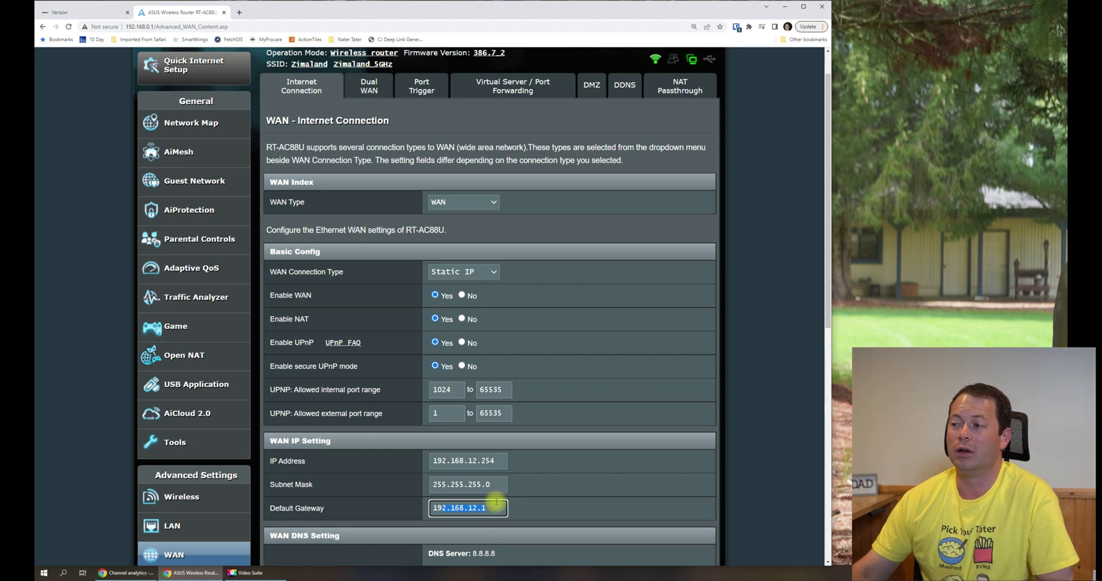
Scroll through the rest of the ASUS WAN page, then return to the Verizon LAN settings
scroll(518, 451, down, 1)
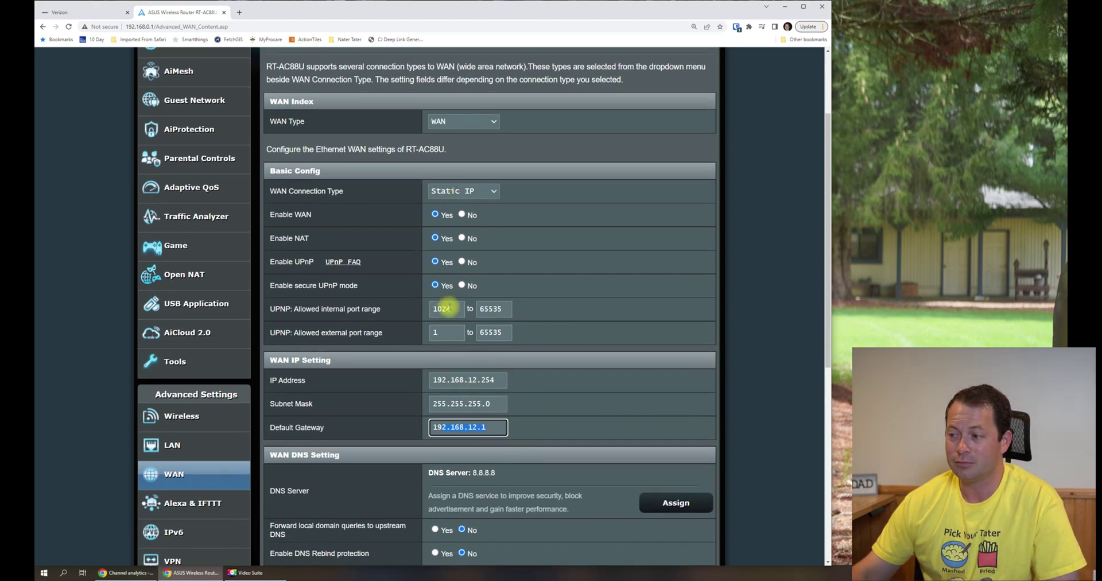
scroll(448, 308, down, 2)
click(460, 344)
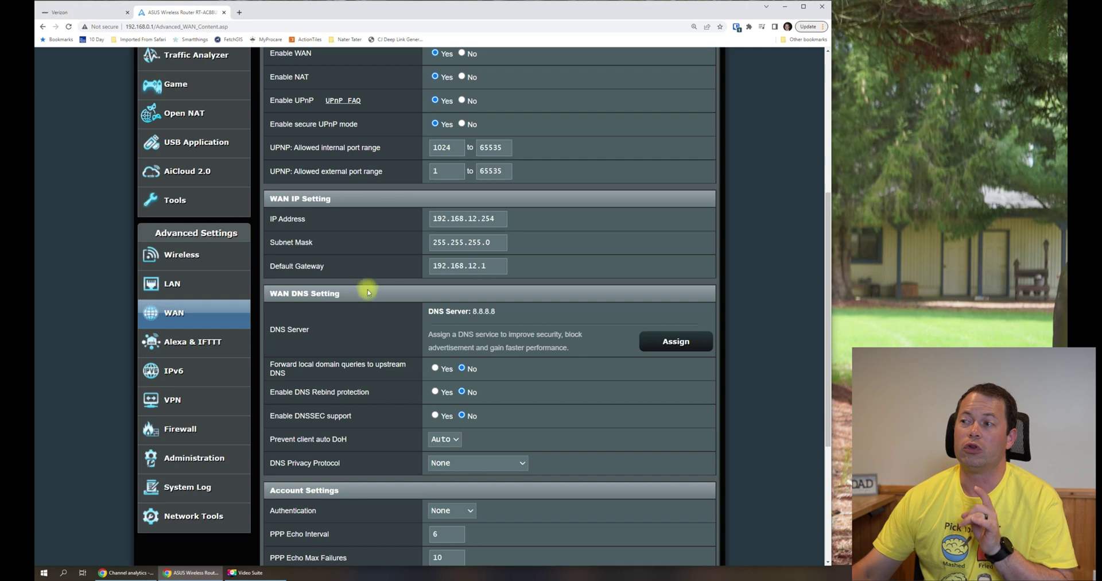
scroll(411, 275, up, 2)
scroll(418, 280, up, 1)
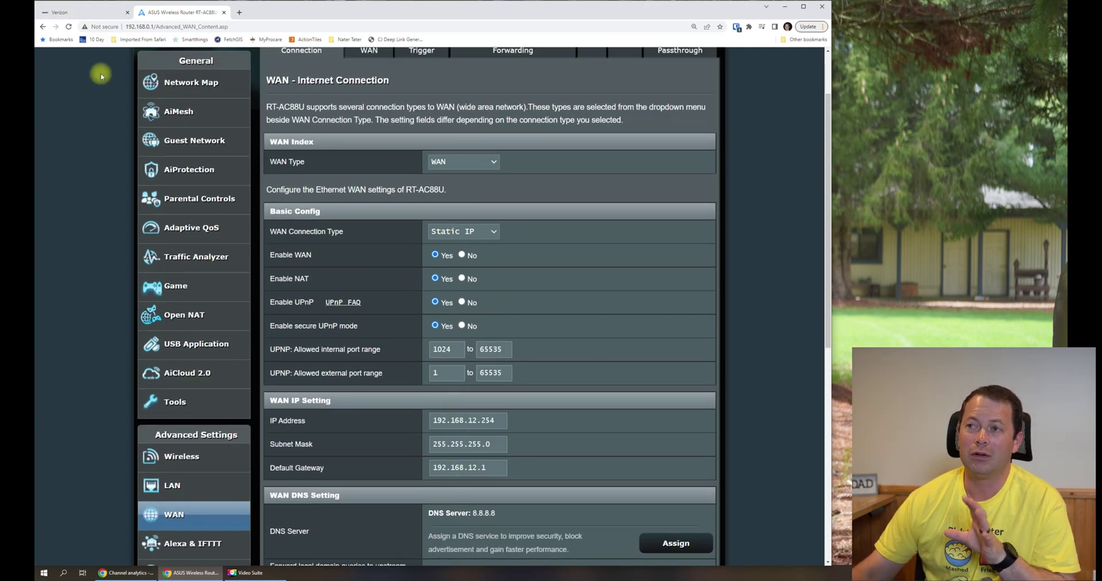
click(71, 14)
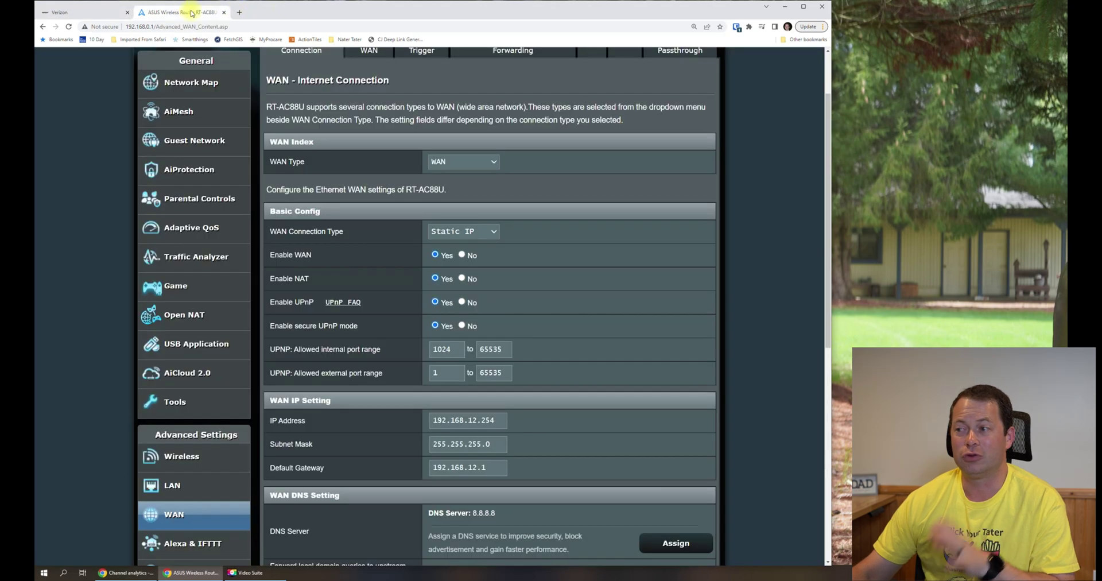
Glance at the ASUS WAN tab, return to Verizon, and view the IPv6 settings with IPv6 on
click(181, 12)
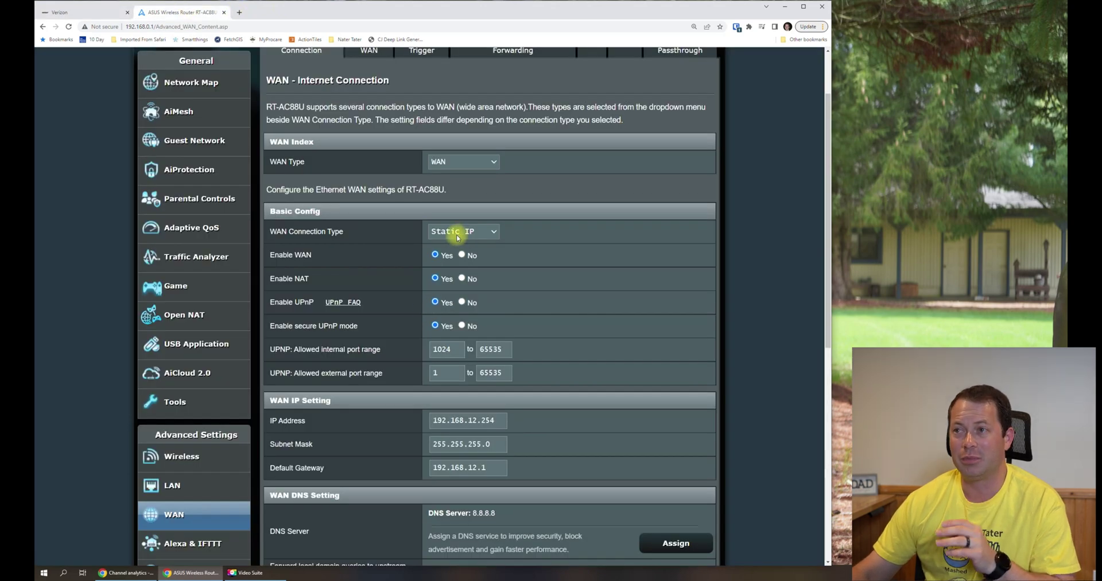
click(68, 14)
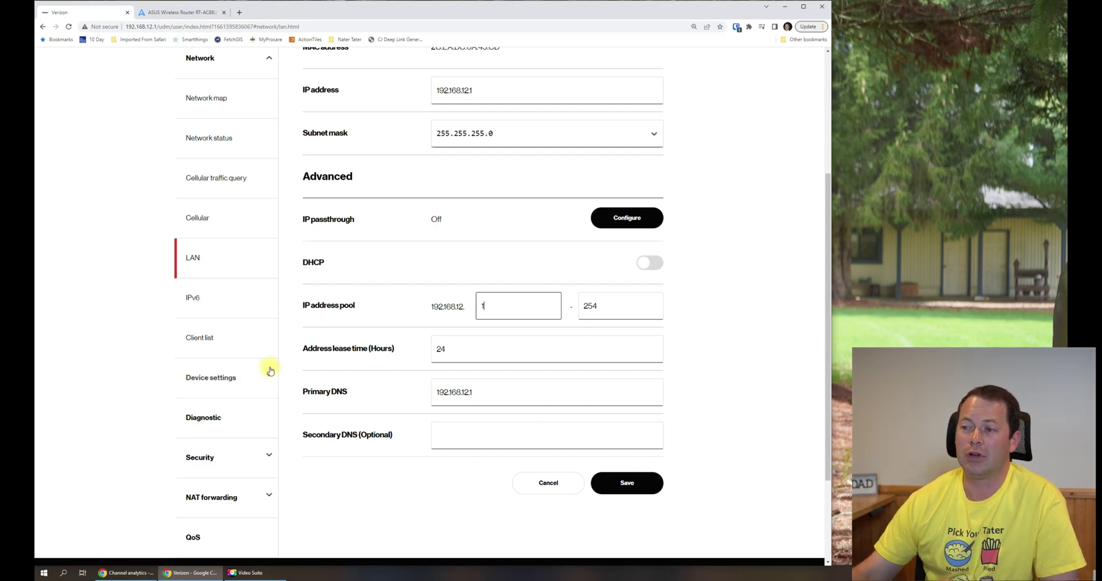
click(197, 296)
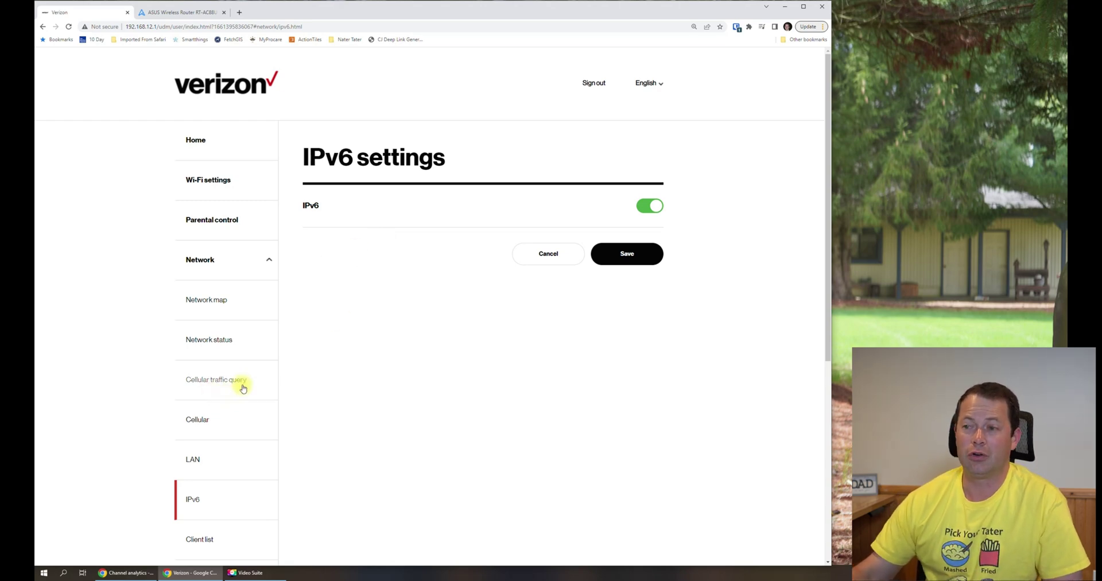
Expand NAT forwarding in the sidebar to list DMZ, UPnP, ALG and Virtual servers
scroll(244, 388, down, 3)
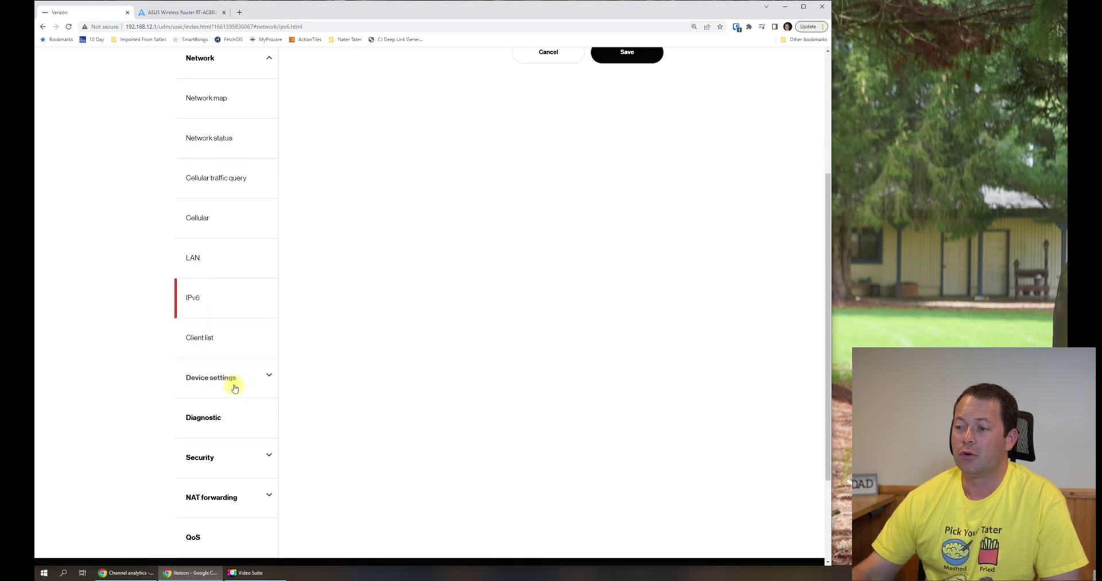
scroll(234, 384, down, 2)
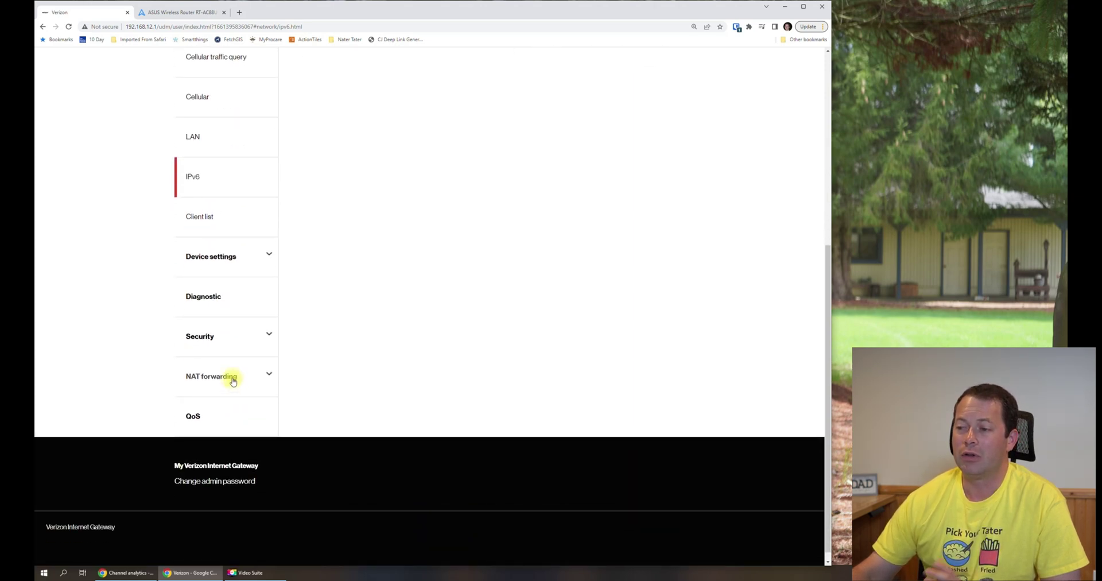
click(234, 380)
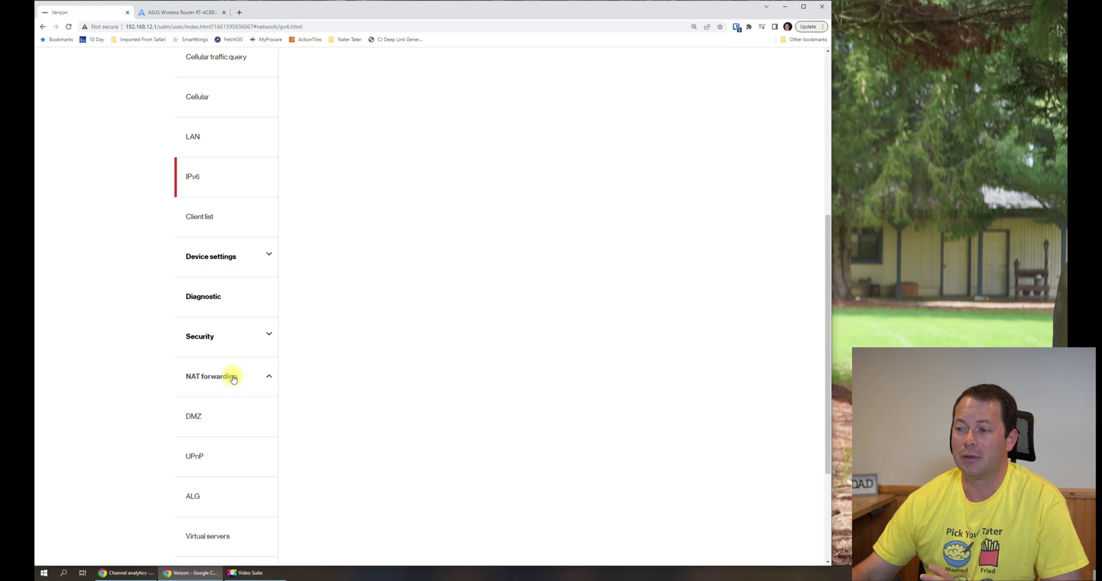
Check the DMZ page (DMZ on, host 192.168.12.254) and view the DMZ client choices
click(198, 417)
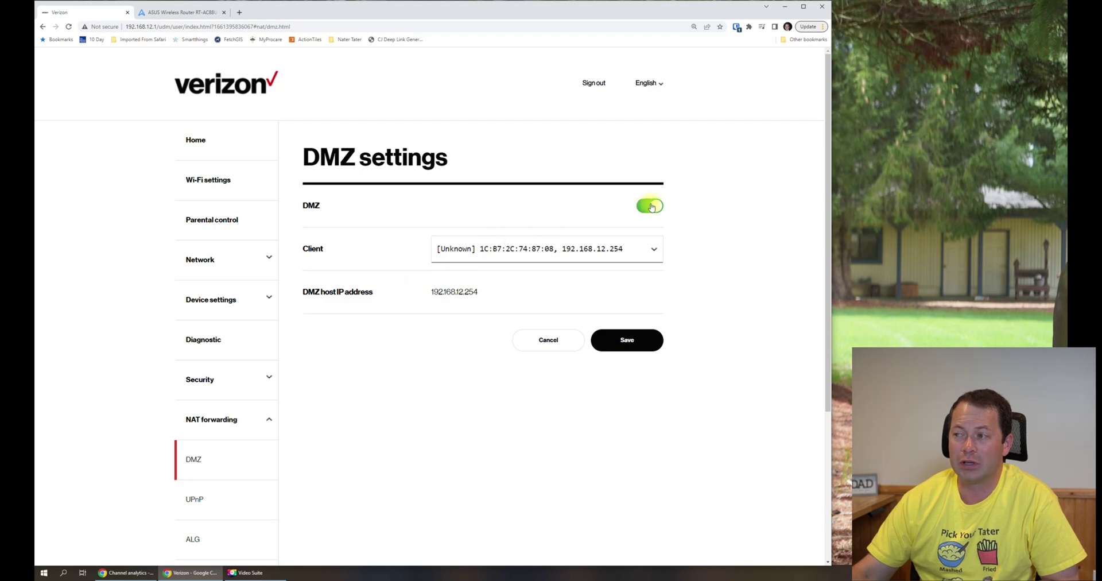
click(646, 248)
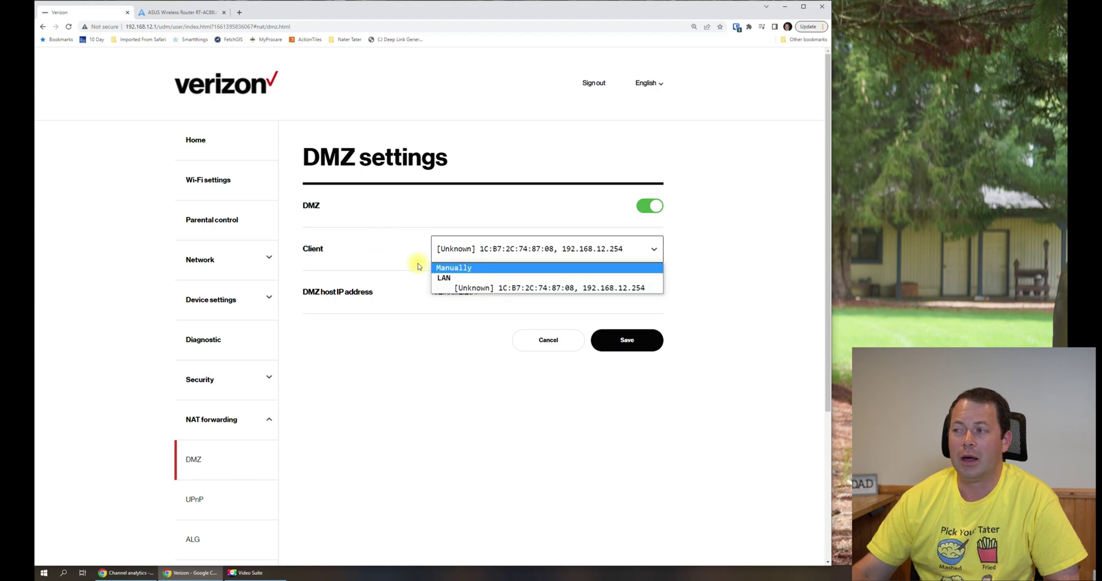
click(752, 248)
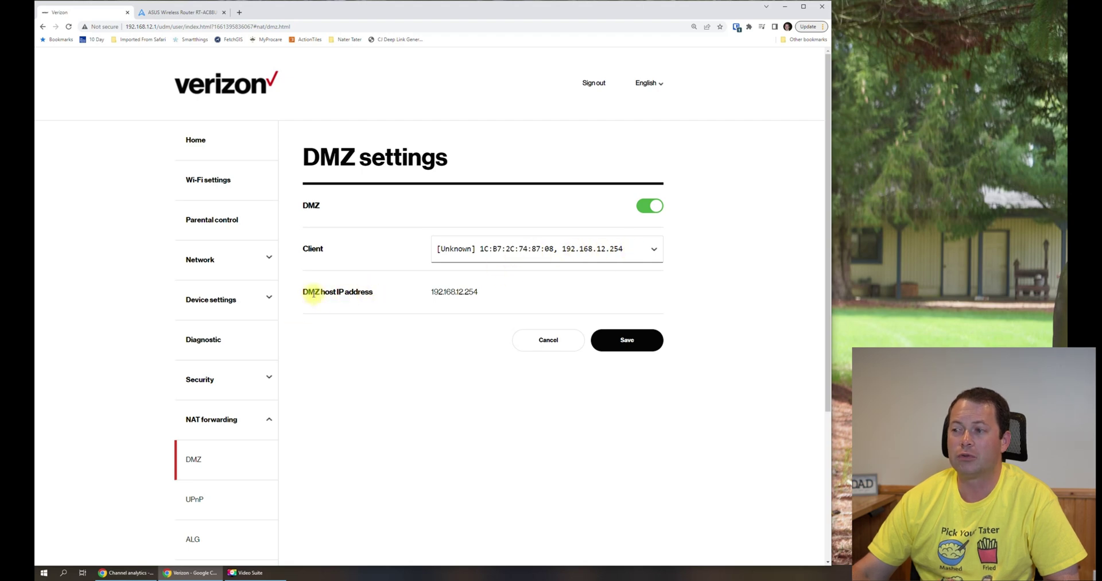
drag(302, 292, 472, 292)
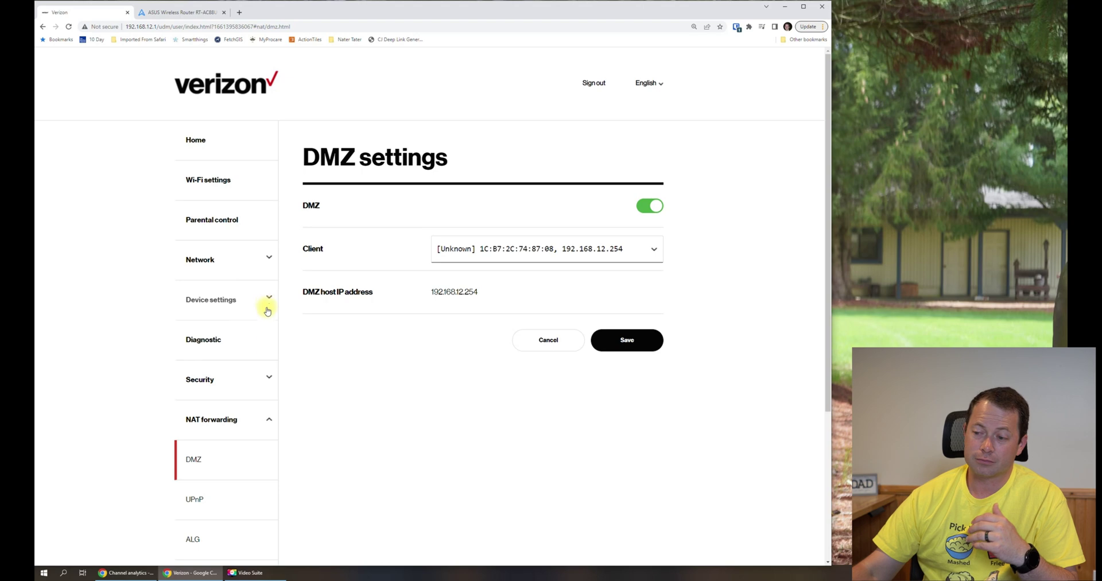
click(221, 378)
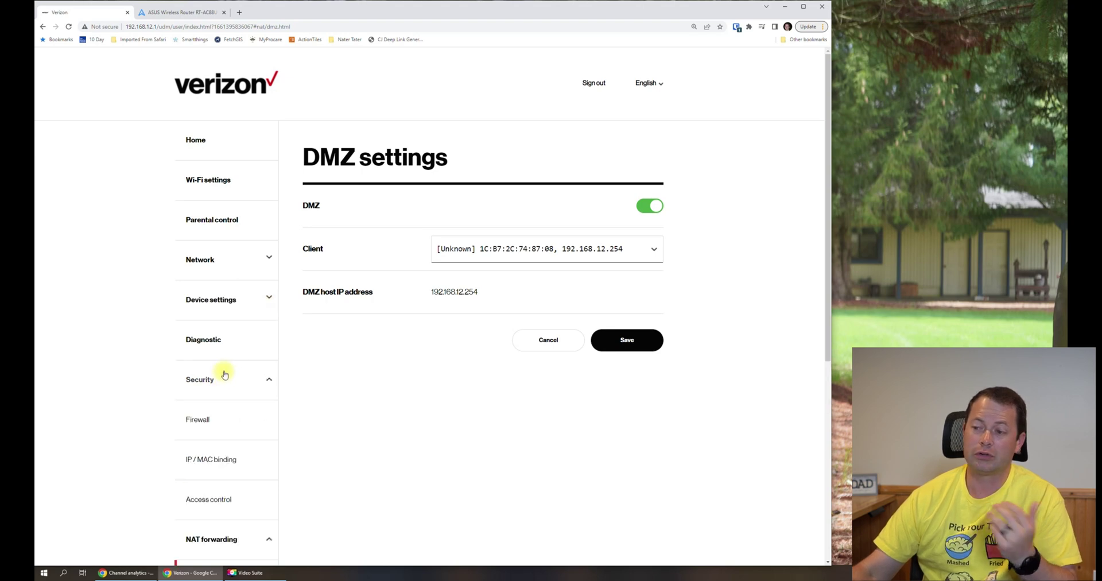
Review Firewall settings: Medium level, SPI firewall off, DoS protection and WAN ping block on
click(227, 418)
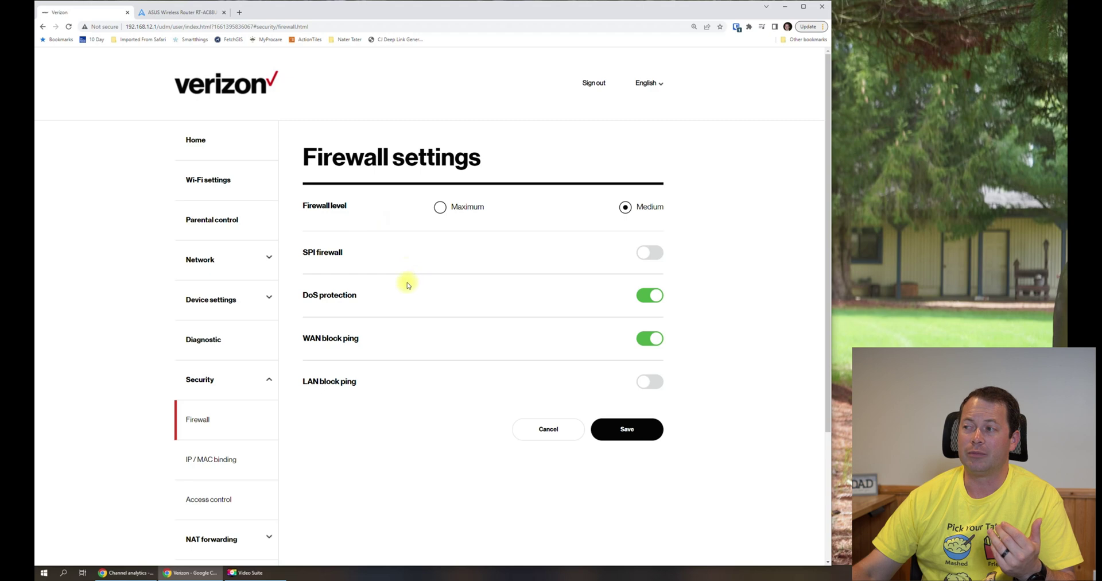
scroll(407, 284, down, 2)
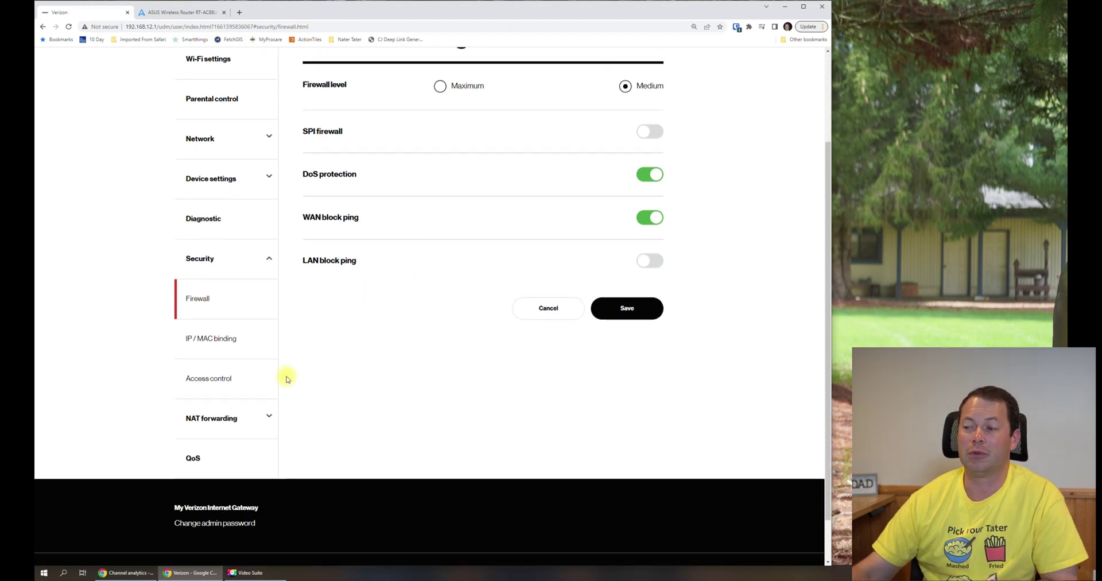
scroll(280, 379, down, 1)
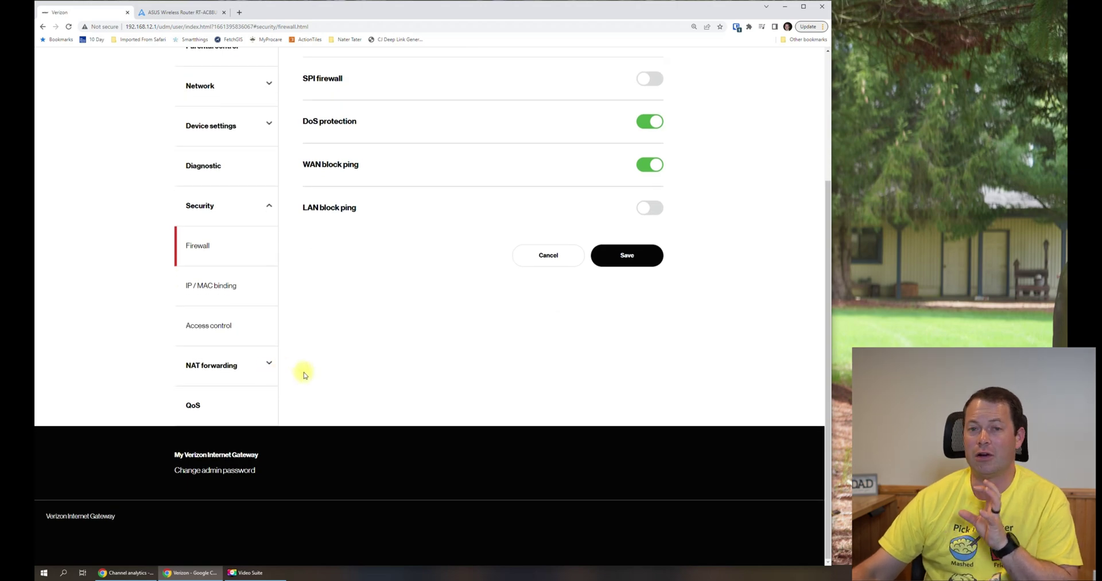
scroll(310, 370, up, 3)
scroll(314, 369, down, 2)
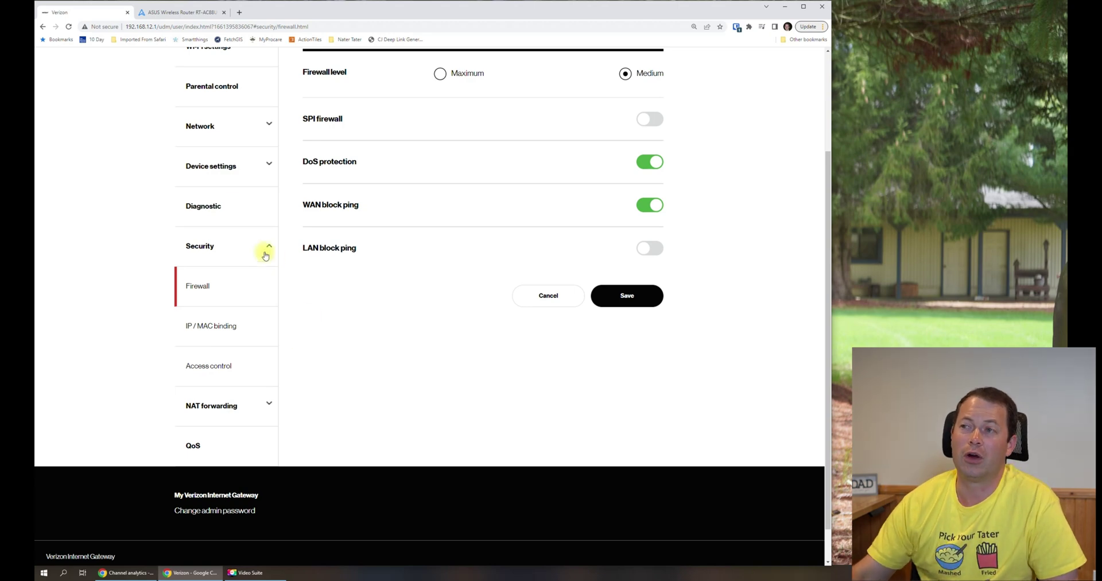
On the ASUS router, open the WAN DMZ page and confirm DMZ remains disabled
click(171, 16)
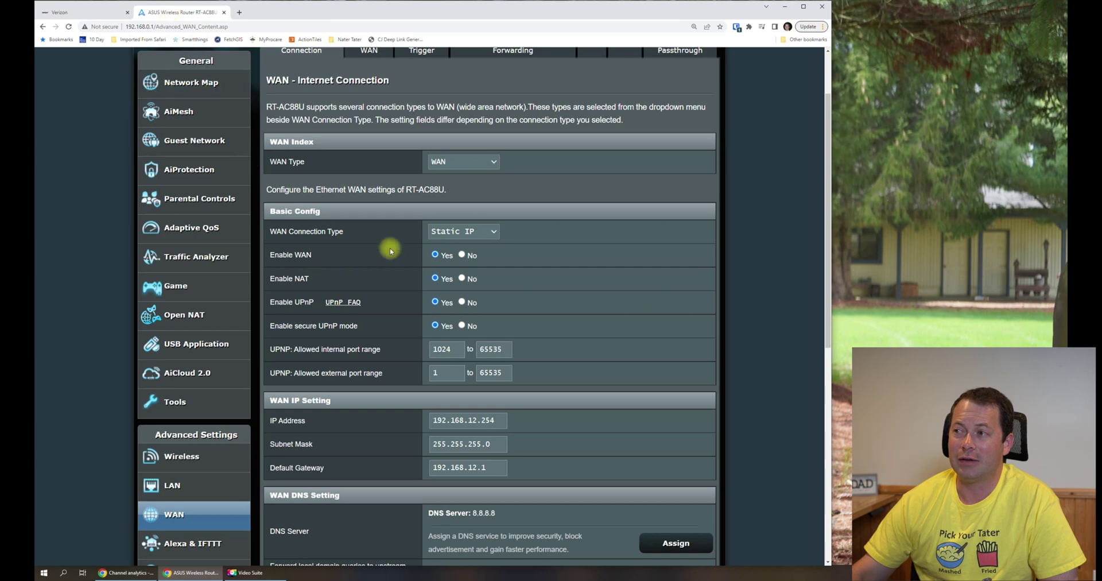
scroll(404, 251, up, 2)
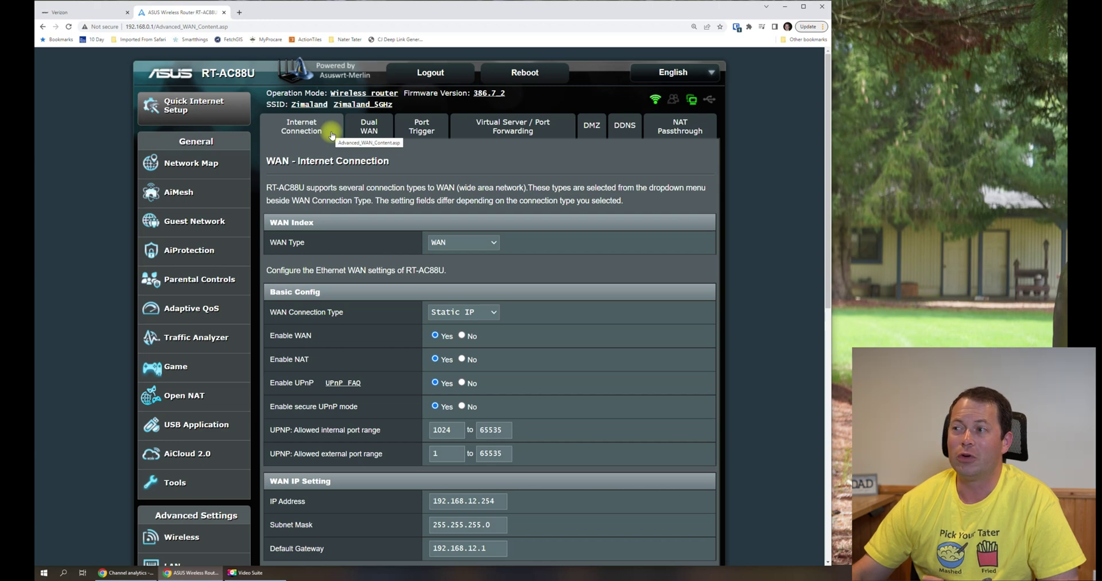
click(588, 131)
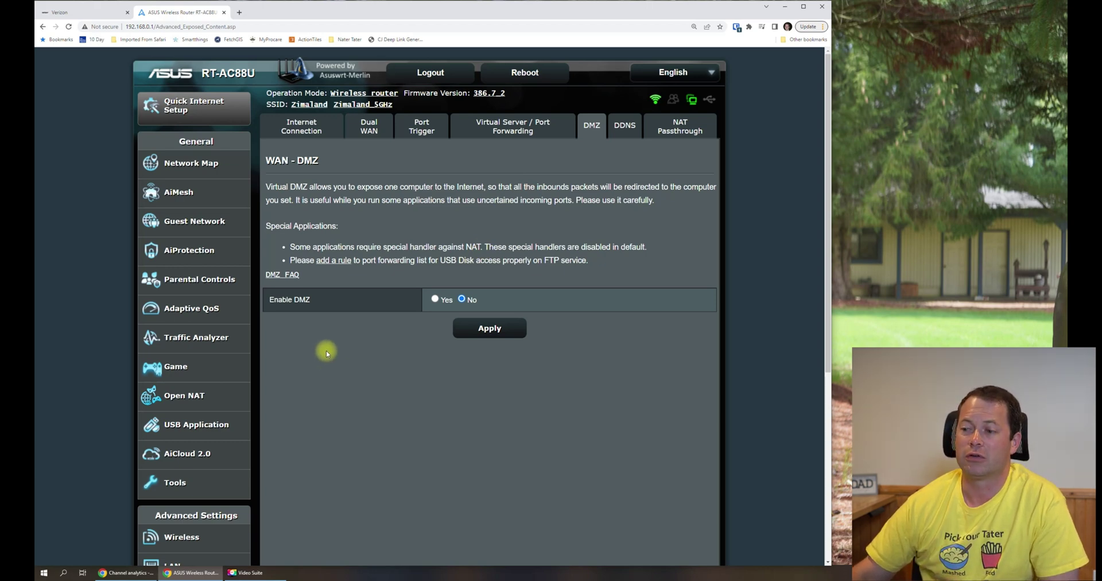
scroll(333, 354, down, 3)
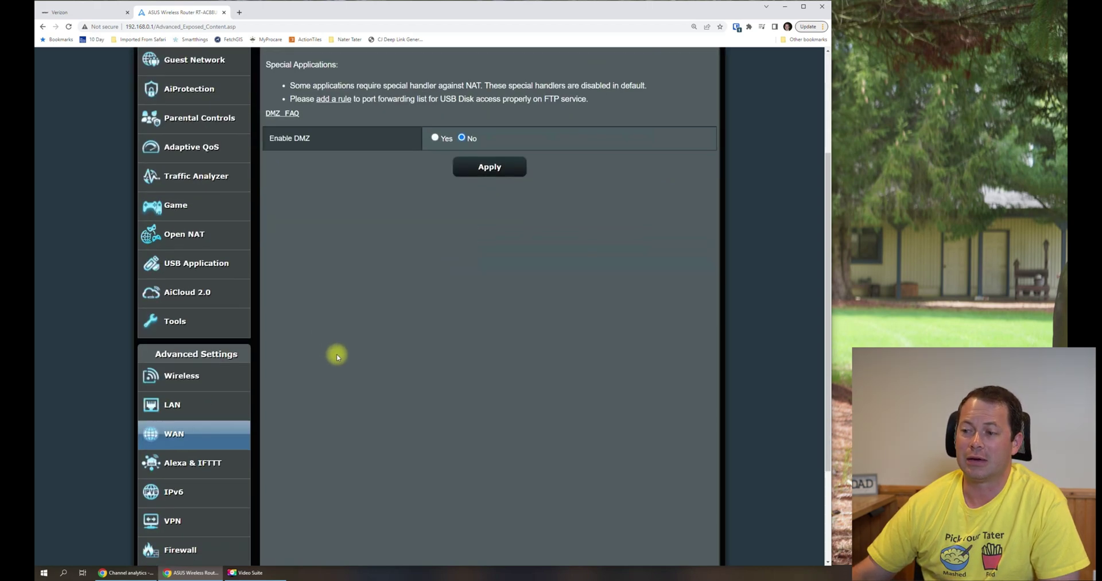
Check the LAN DHCP Server settings, highlighting the IP pool starting address 192.168.0.2
click(237, 410)
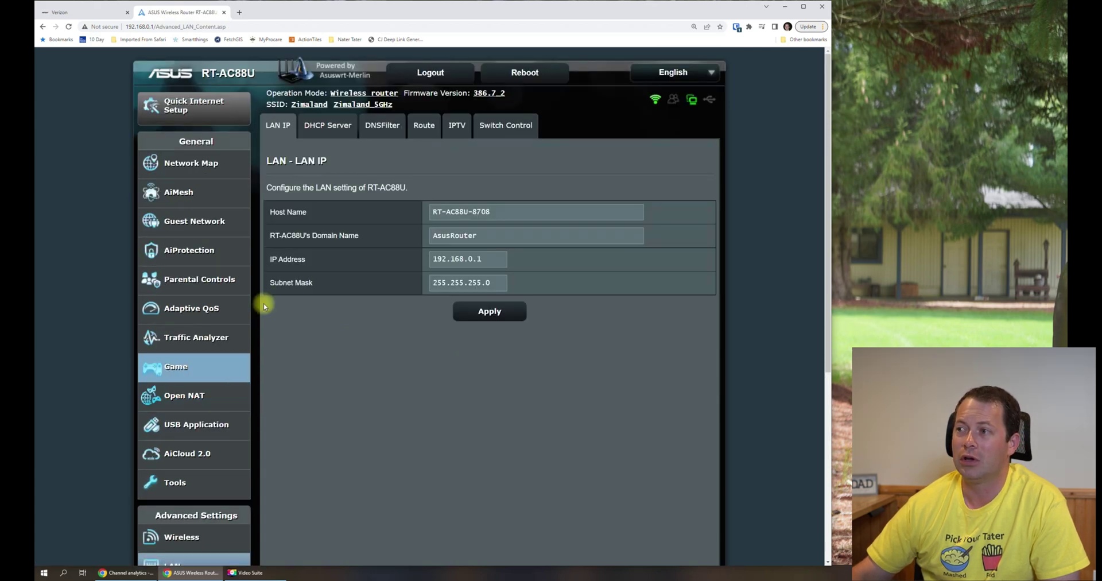
click(315, 127)
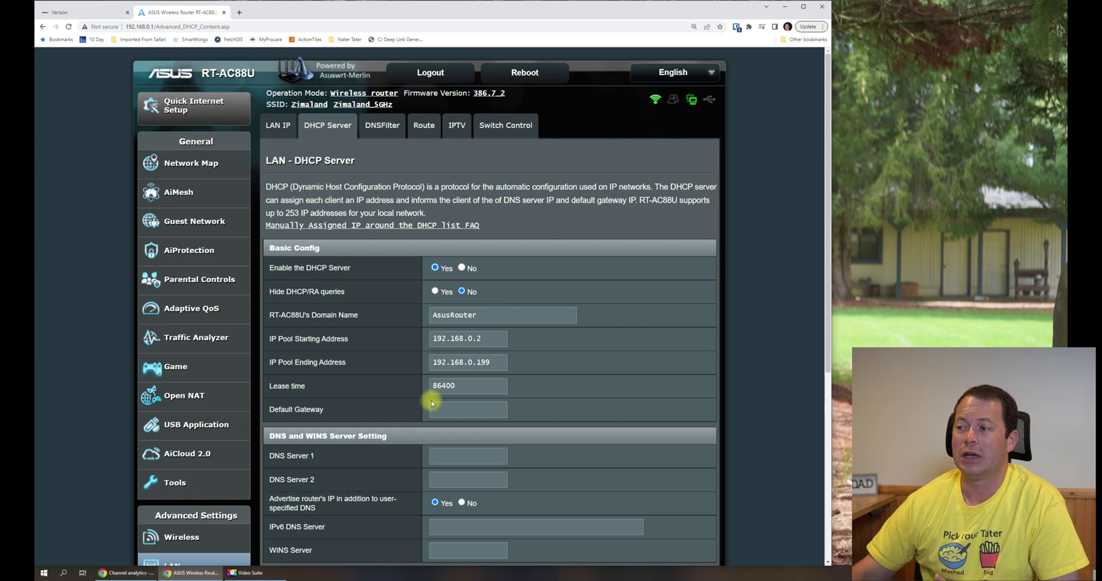
drag(452, 338, 491, 338)
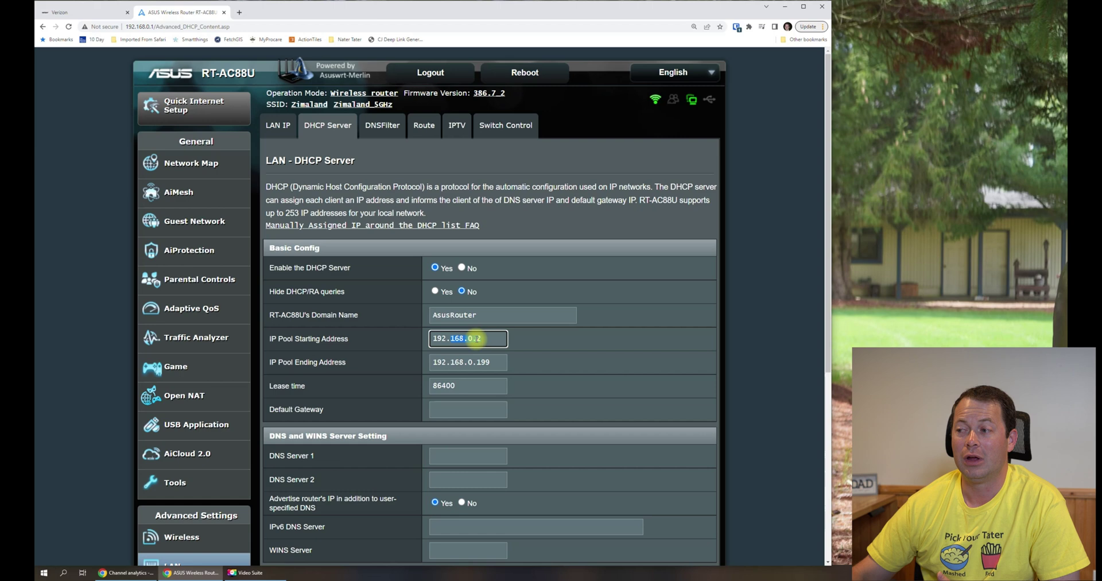
click(470, 338)
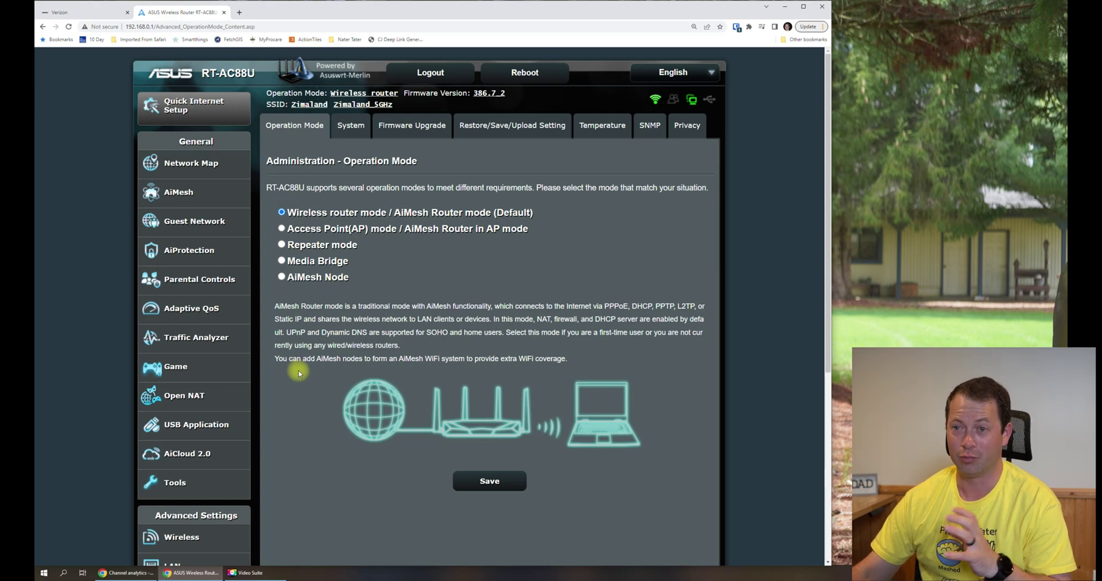
Open Administration > Operation Mode to confirm Wireless router mode (Default) is selected
scroll(299, 374, down, 5)
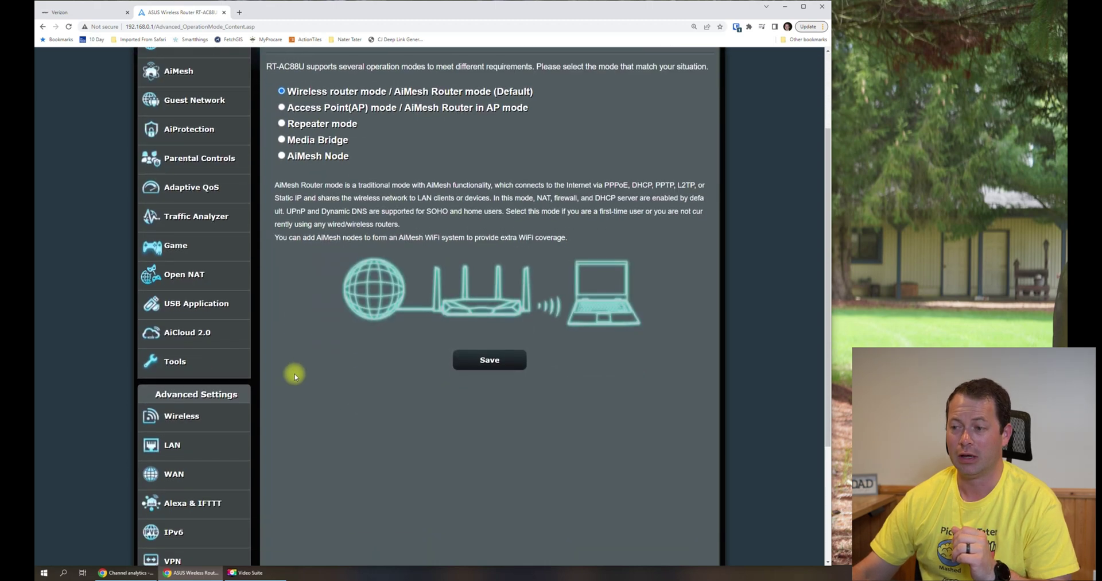
click(177, 465)
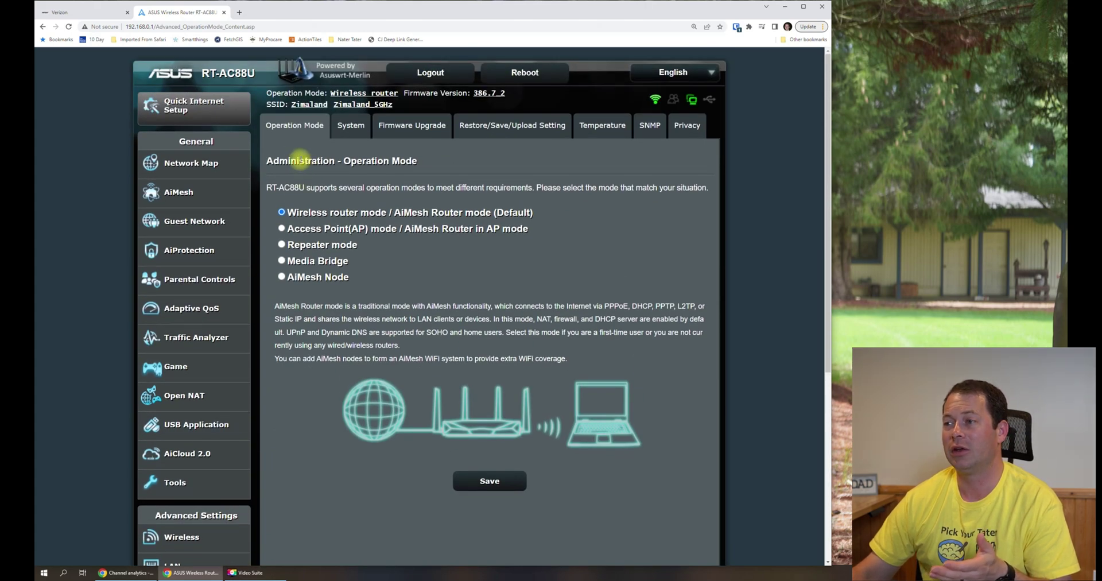
drag(289, 160, 416, 155)
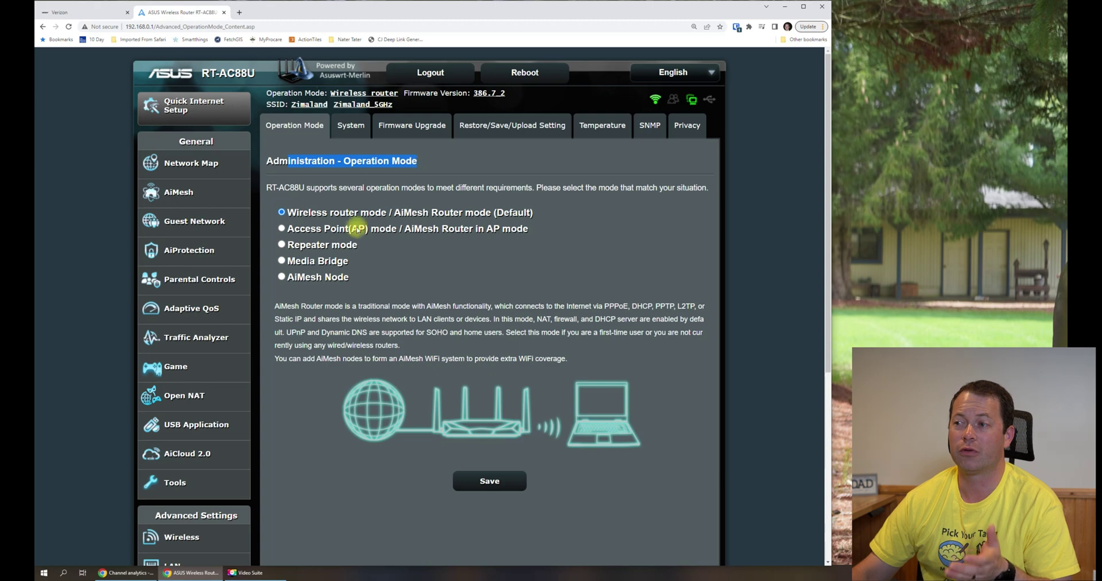